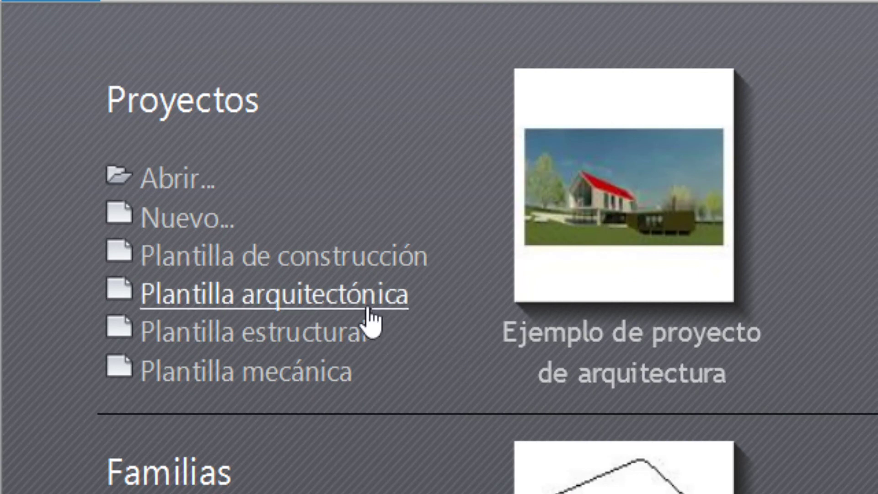
- Start a new project from the architectural template and recentre the Nivel 1 plan
{"action": "left_click", "coordinate": [273, 302]}
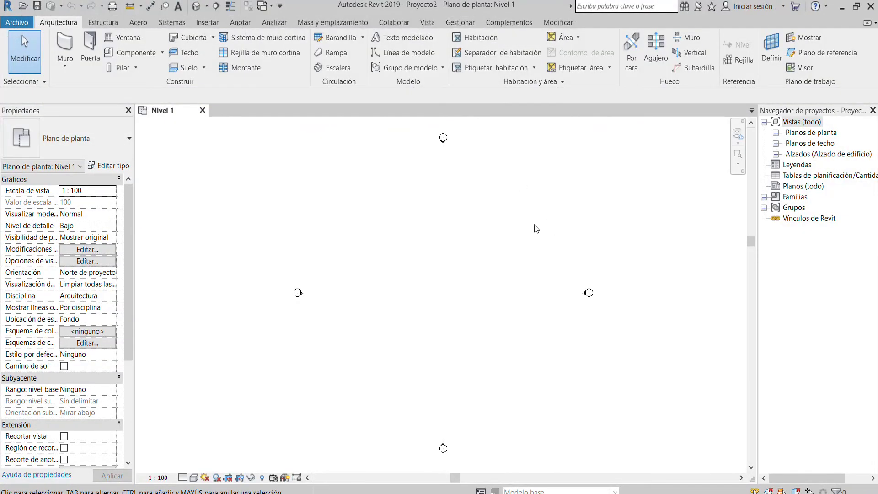
{"action": "middle_click_drag", "start_coordinate": [574, 229], "coordinate": [562, 239]}
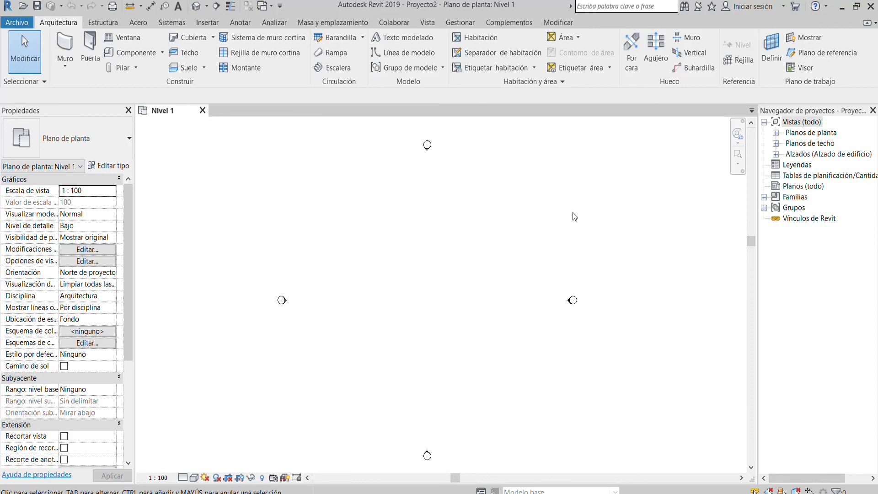
- Show the Gestionar tab's Configuración adicional settings list
{"action": "left_click", "coordinate": [464, 23]}
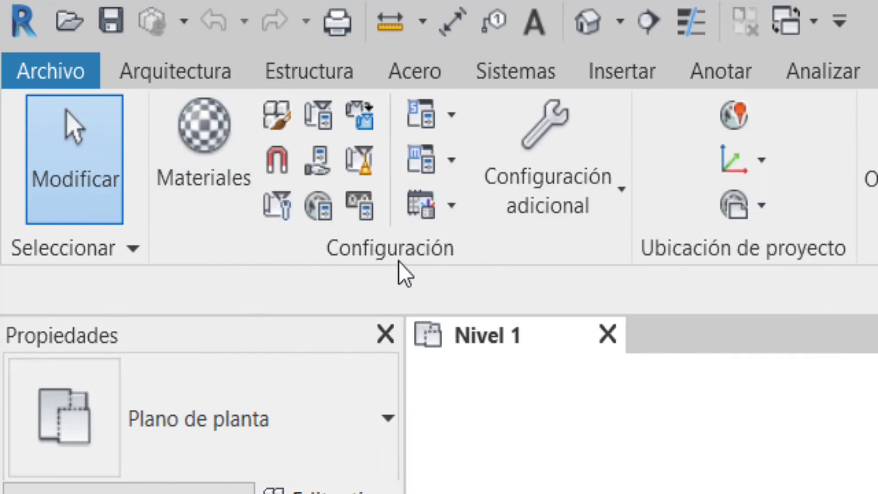
{"action": "left_click", "coordinate": [591, 172]}
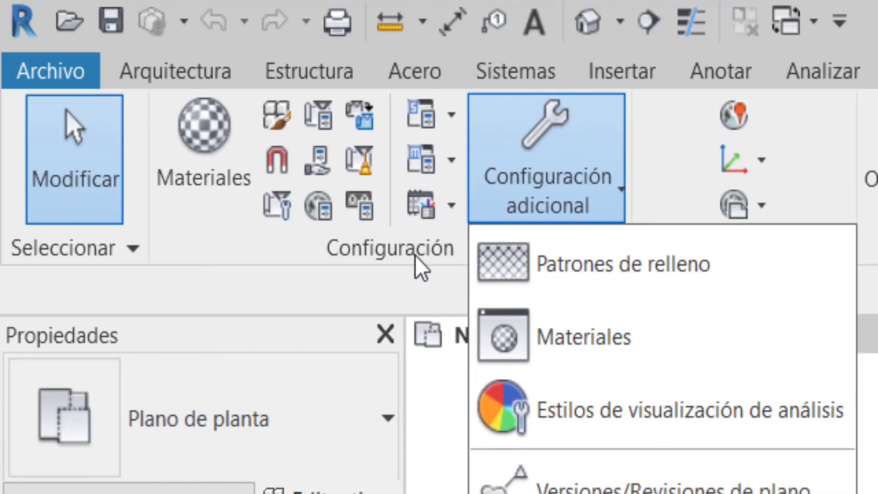
- Look through the project materials in the Materials Browser, then close it
{"action": "left_click", "coordinate": [191, 223]}
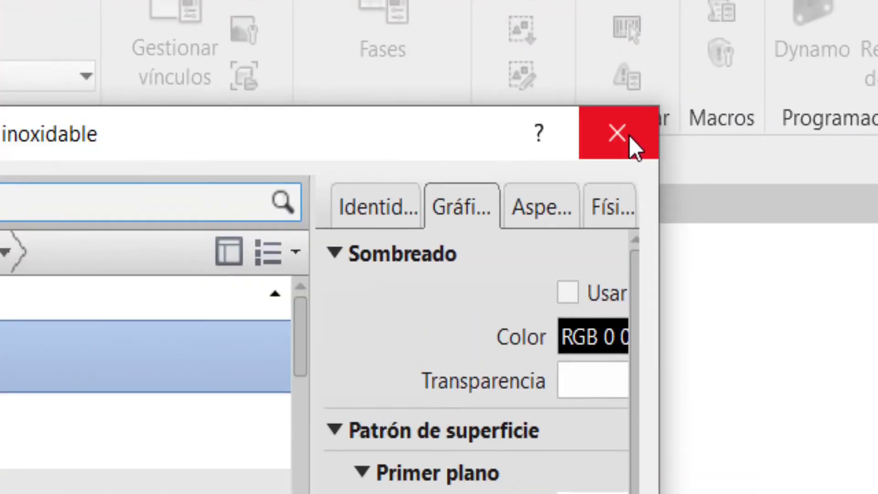
{"action": "left_click", "coordinate": [628, 138]}
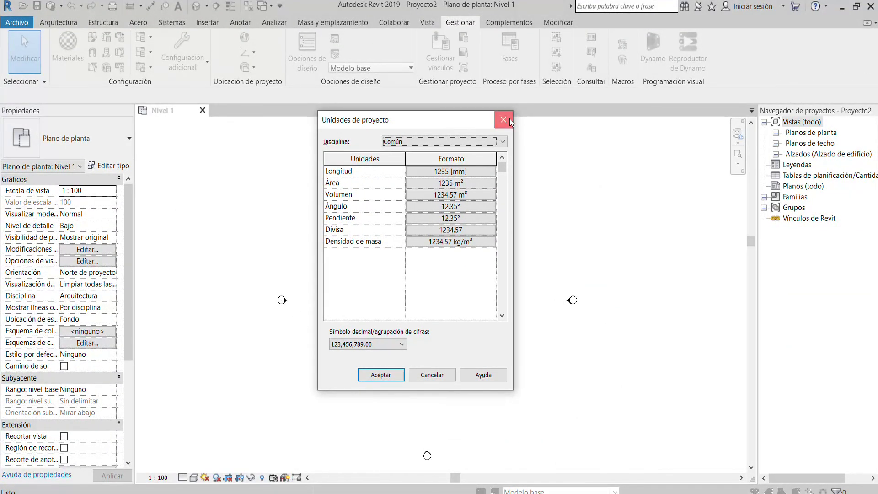
{"action": "left_click", "coordinate": [504, 119]}
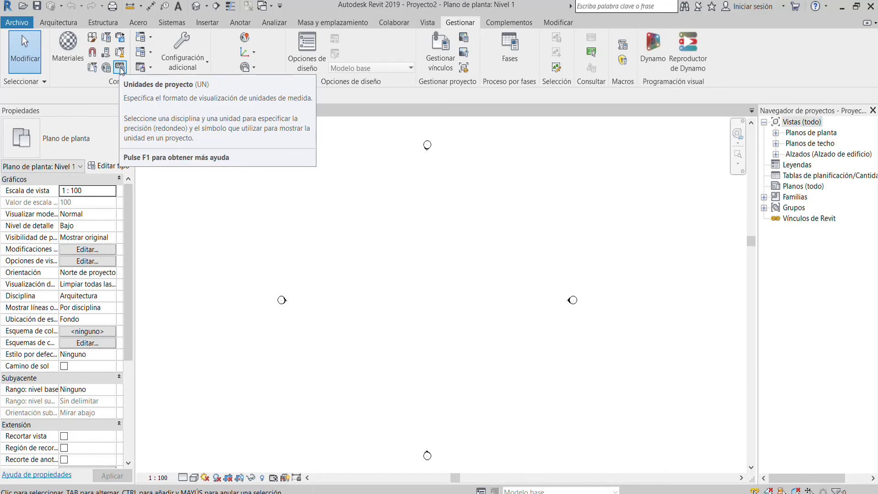
{"action": "left_click", "coordinate": [120, 68]}
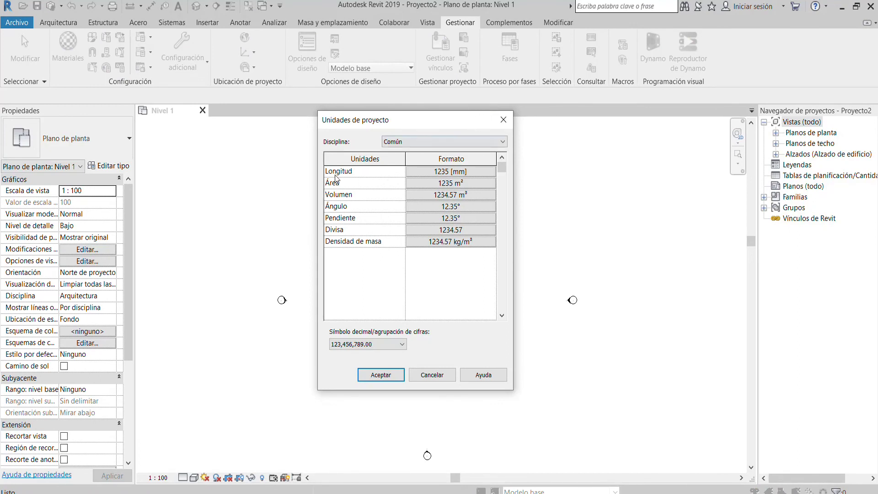
{"action": "left_click", "coordinate": [425, 142]}
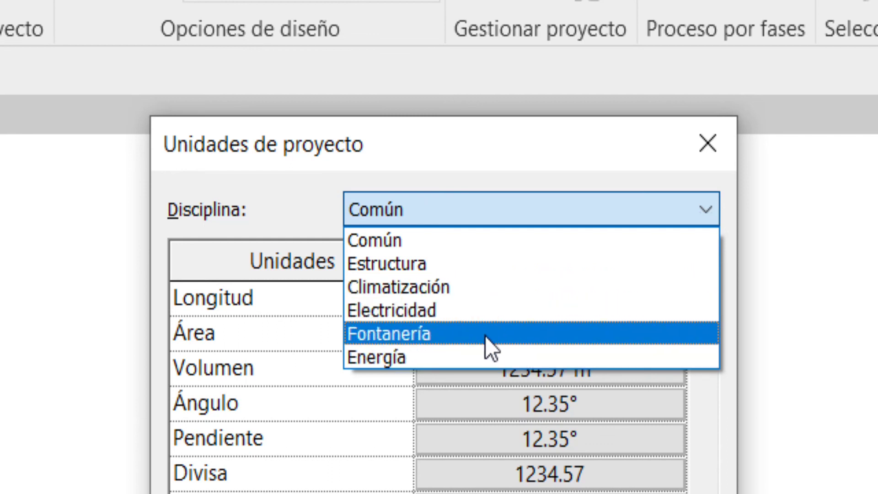
{"action": "left_click", "coordinate": [488, 211]}
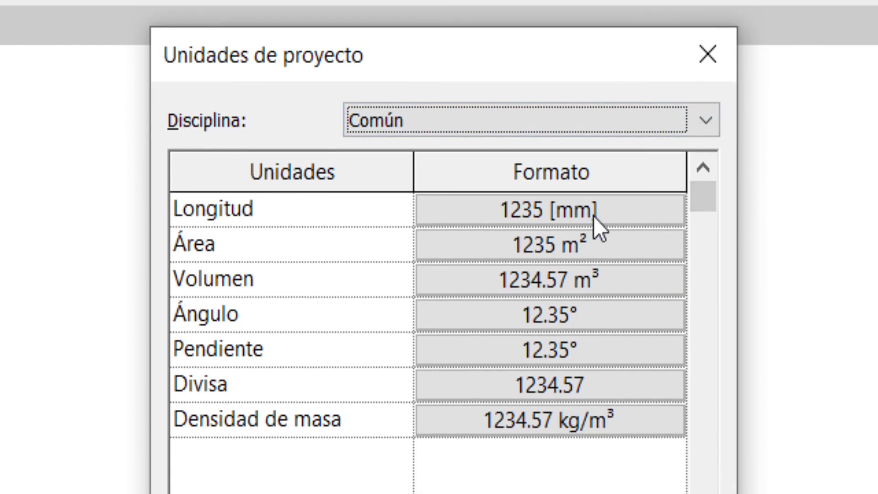
- Change the Longitud format from millimetres to metres so it reads 1234.568 [m]
{"action": "left_click", "coordinate": [594, 216]}
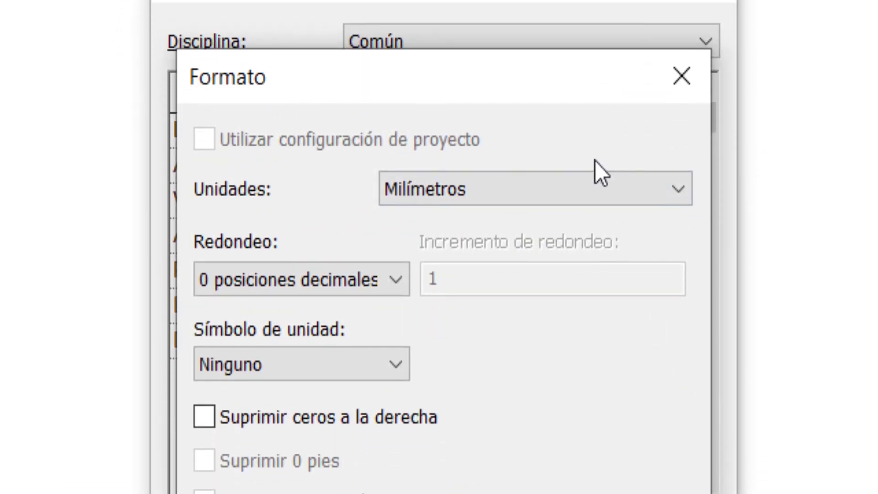
{"action": "left_click", "coordinate": [493, 190]}
{"action": "left_click", "coordinate": [543, 190]}
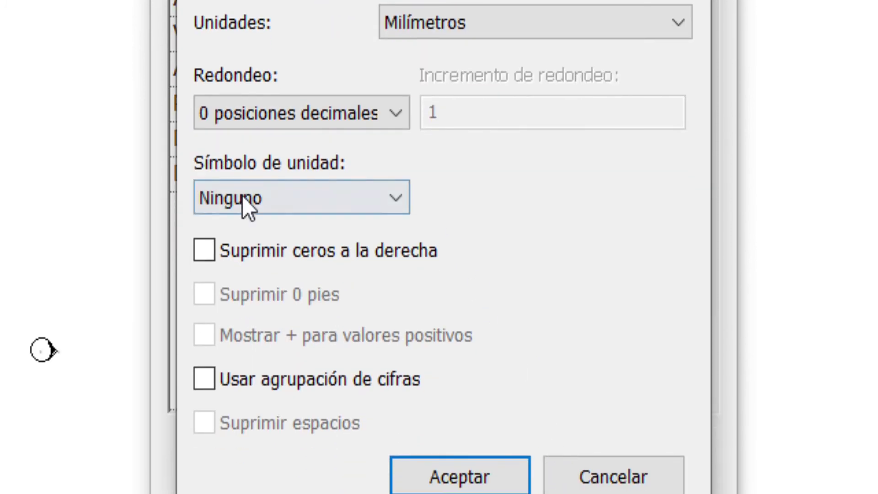
{"action": "left_click", "coordinate": [371, 109]}
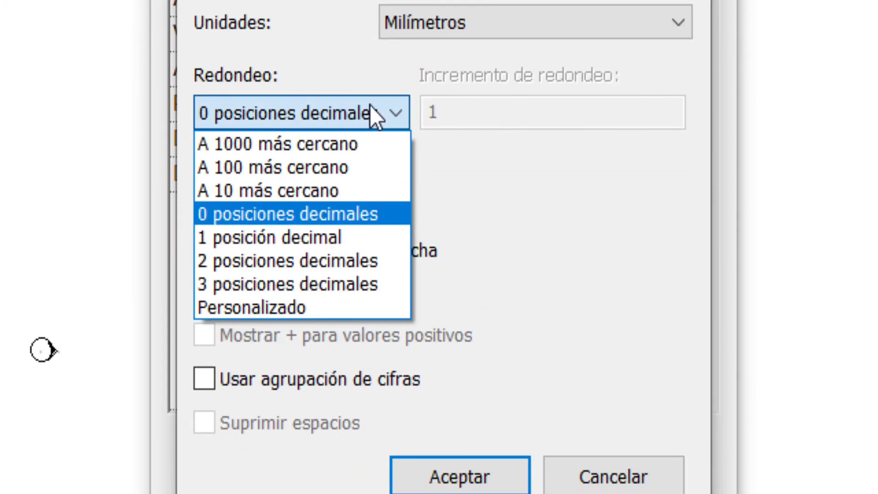
{"action": "left_click", "coordinate": [367, 120]}
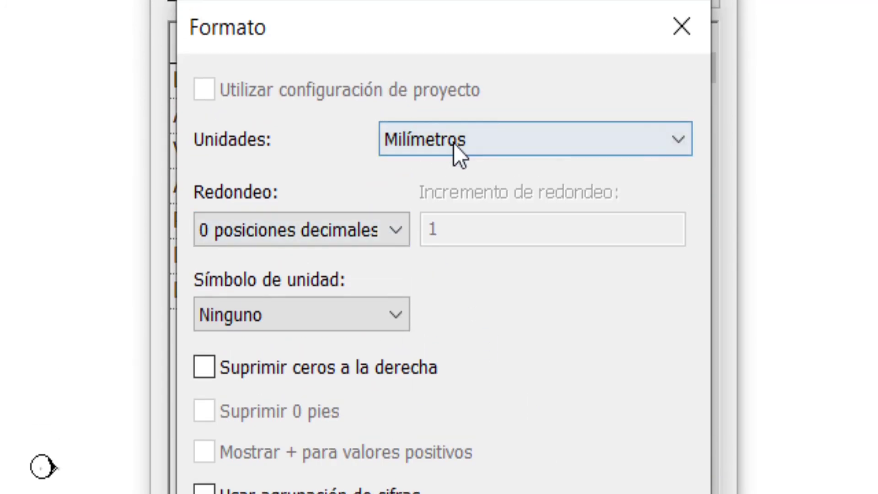
{"action": "left_click", "coordinate": [519, 134]}
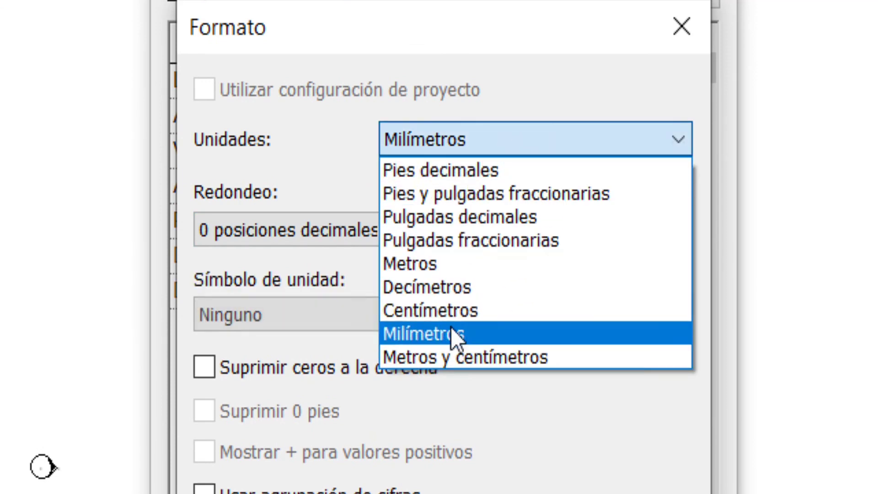
{"action": "left_click", "coordinate": [465, 129]}
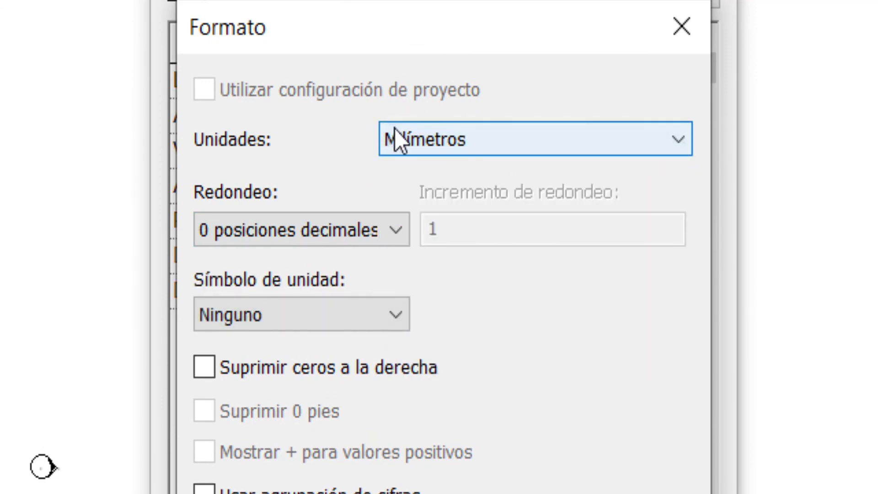
{"action": "left_click_drag", "start_coordinate": [281, 82], "coordinate": [342, 295]}
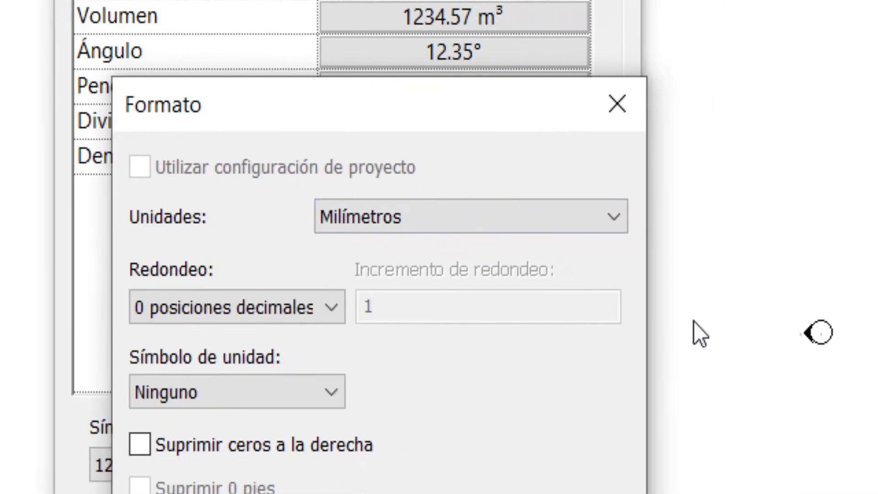
{"action": "left_click", "coordinate": [674, 312]}
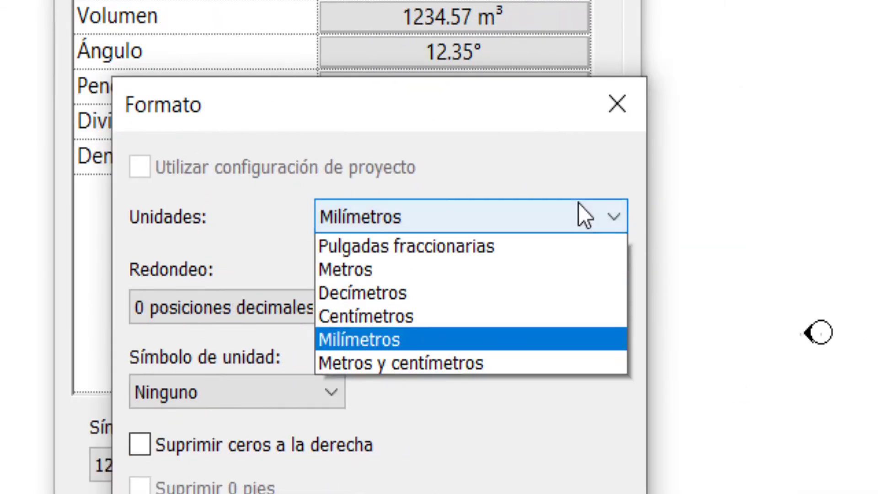
{"action": "left_click", "coordinate": [563, 435]}
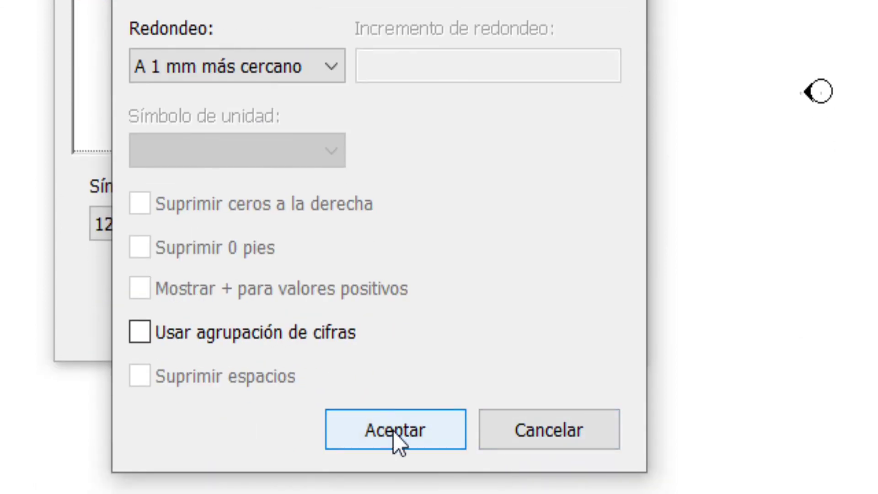
{"action": "left_click", "coordinate": [396, 432]}
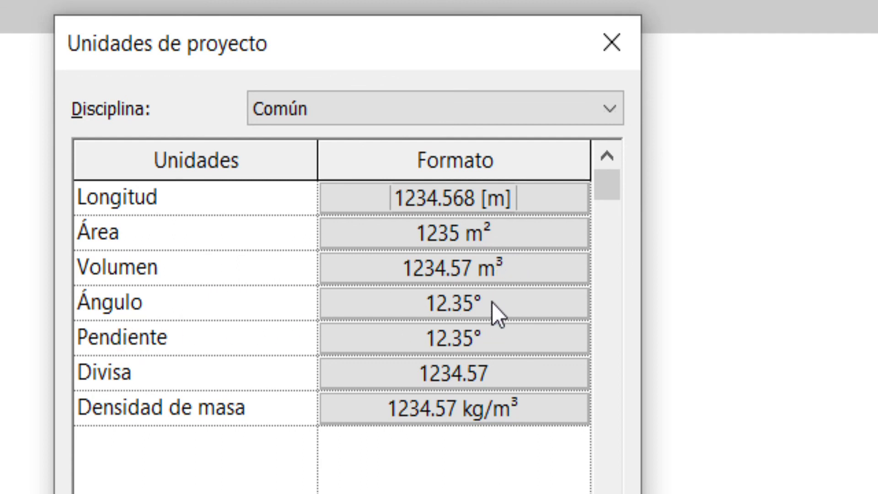
- Set the Pendiente unit format to Porcentaje
{"action": "left_click", "coordinate": [467, 337]}
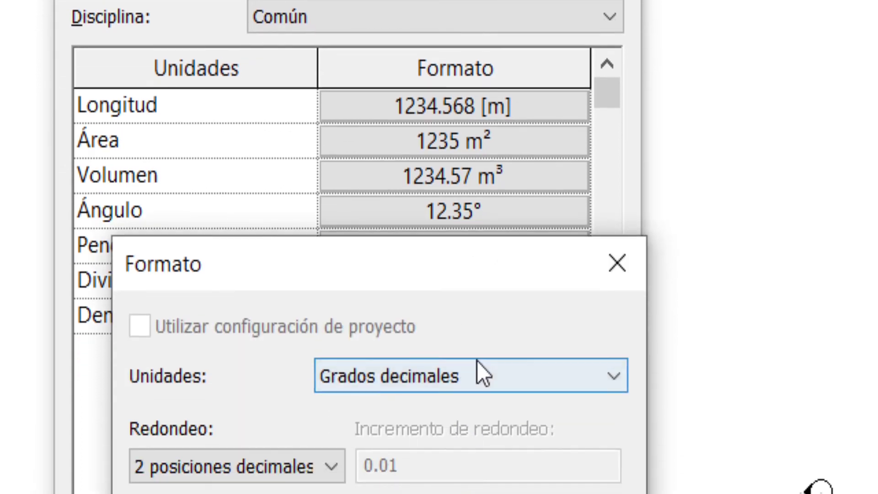
{"action": "left_click", "coordinate": [477, 360]}
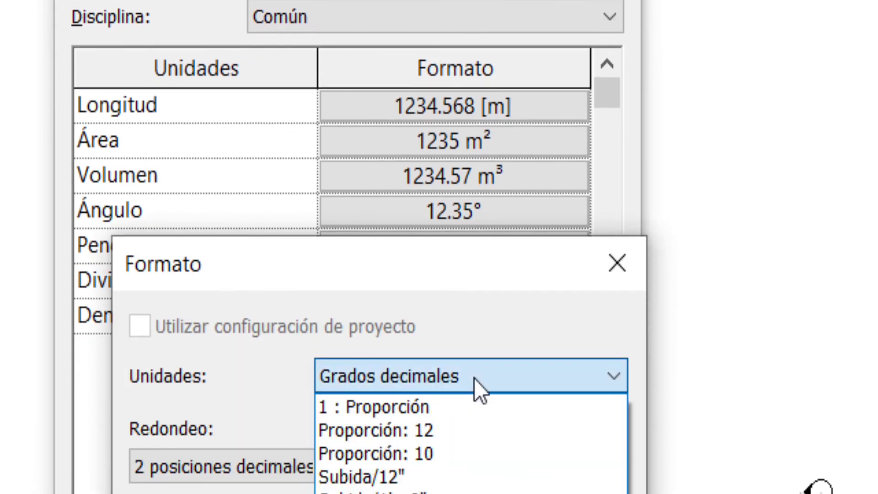
{"action": "left_click", "coordinate": [479, 414]}
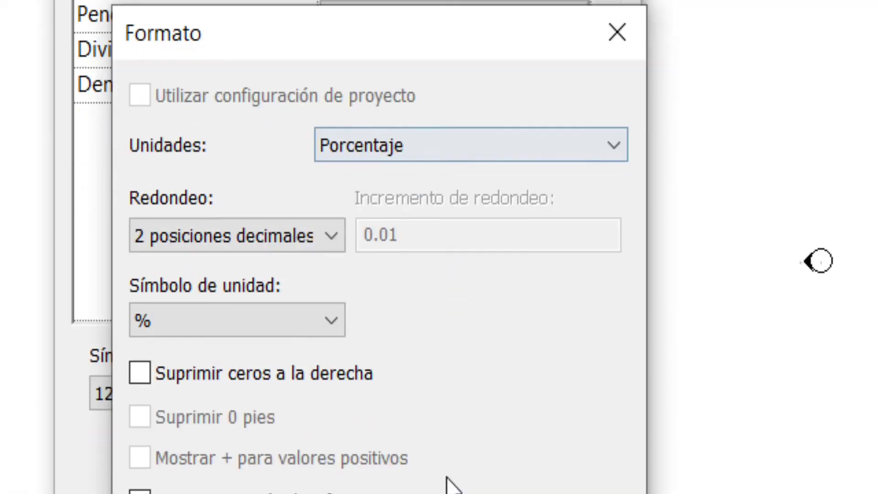
{"action": "left_click", "coordinate": [412, 443]}
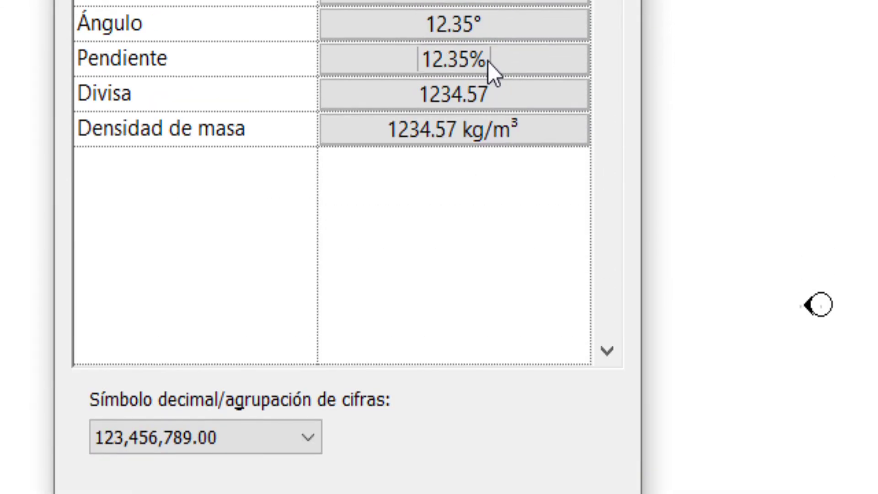
- Give Divisa the $ unit symbol with 2 decimal places rounding
{"action": "left_click", "coordinate": [509, 176]}
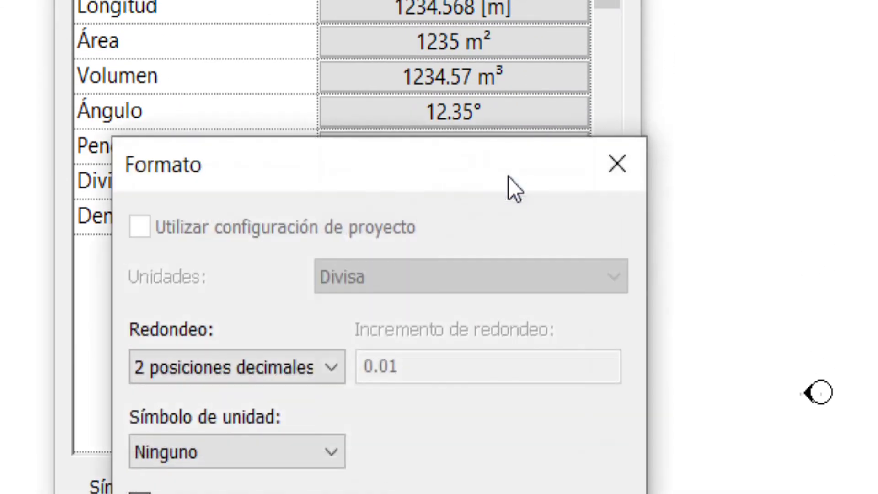
{"action": "left_click", "coordinate": [298, 453]}
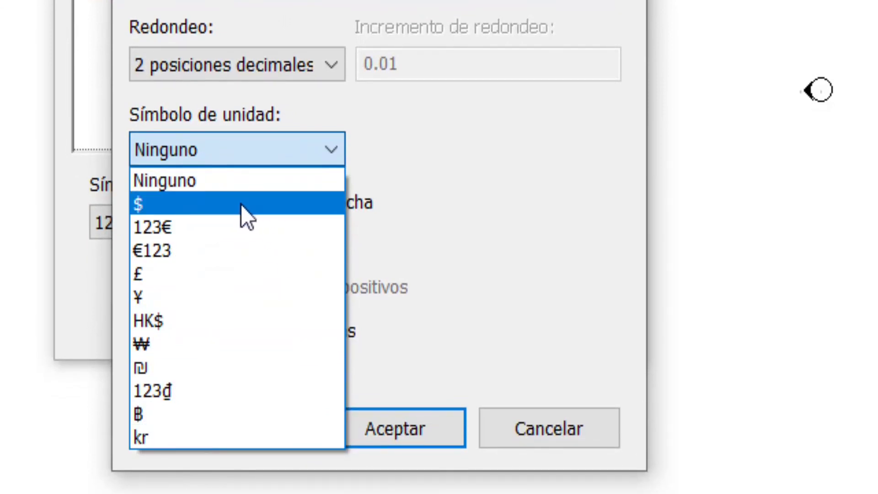
{"action": "left_click", "coordinate": [240, 204]}
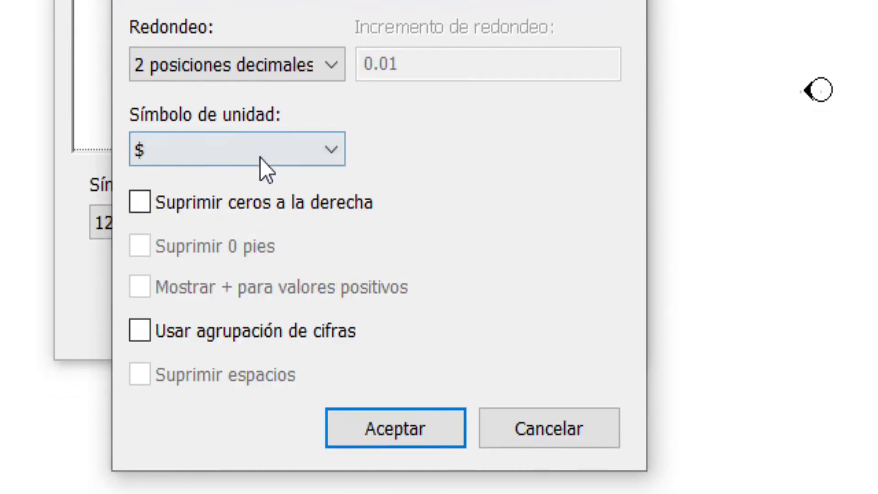
{"action": "left_click", "coordinate": [254, 160]}
{"action": "left_click", "coordinate": [238, 205]}
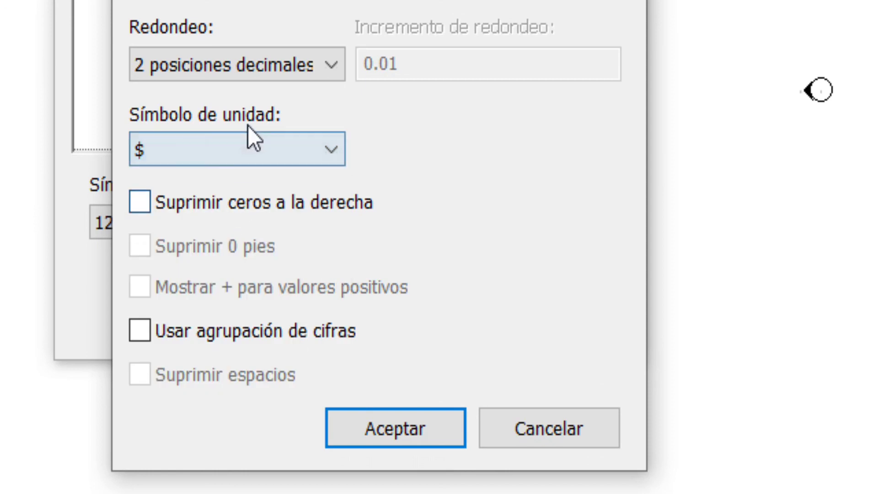
- Apply the currency format, keep 123,456,789.00 digit grouping, and confirm the project units
{"action": "left_click", "coordinate": [395, 425]}
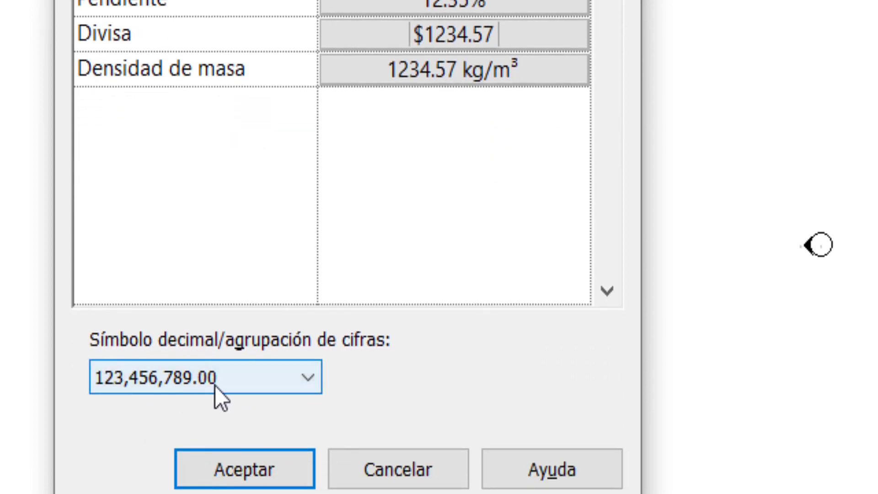
{"action": "left_click", "coordinate": [278, 381]}
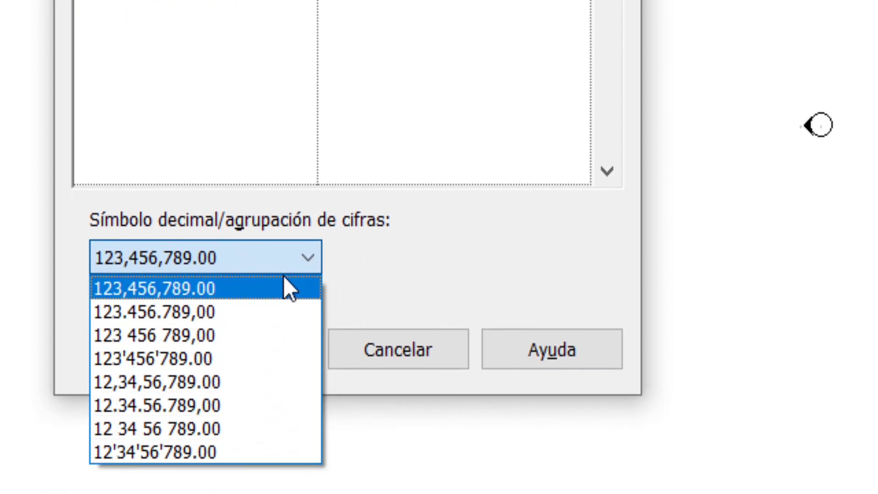
{"action": "left_click", "coordinate": [281, 280]}
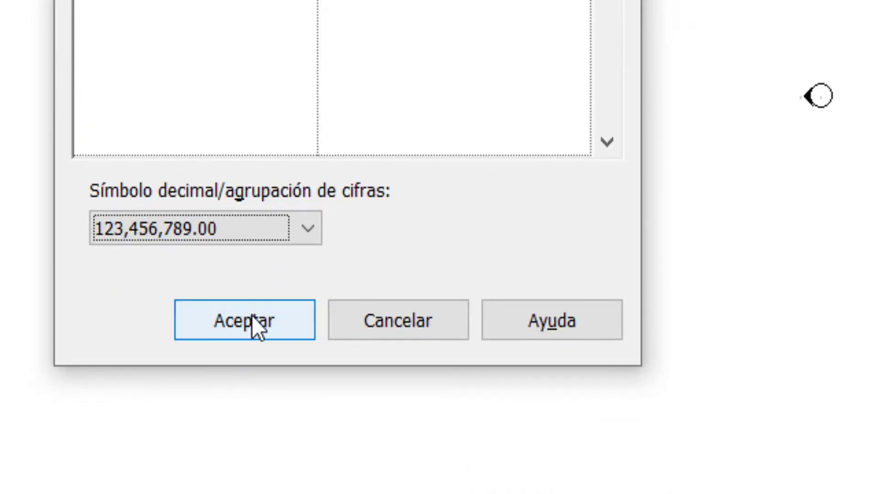
{"action": "left_click", "coordinate": [252, 315]}
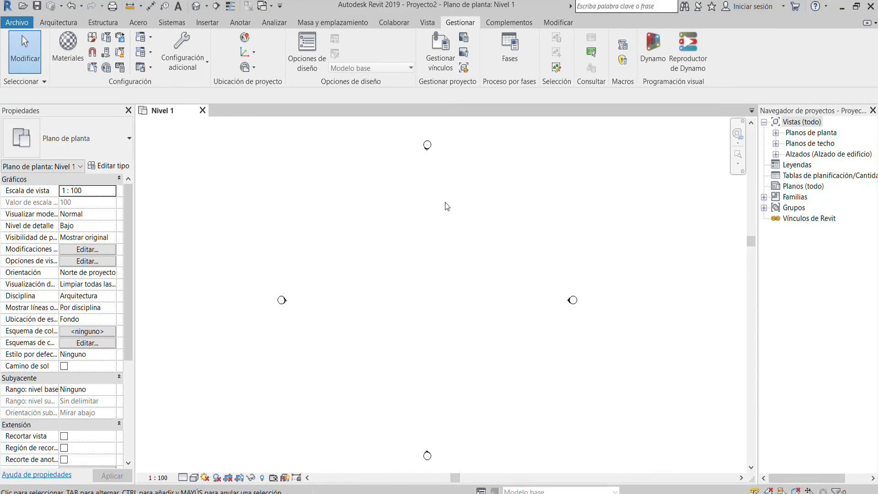
- On the Arquitectura tab, expand Planos de planta and open the Nivel 1 plan
{"action": "middle_click_drag", "start_coordinate": [467, 259], "coordinate": [475, 248]}
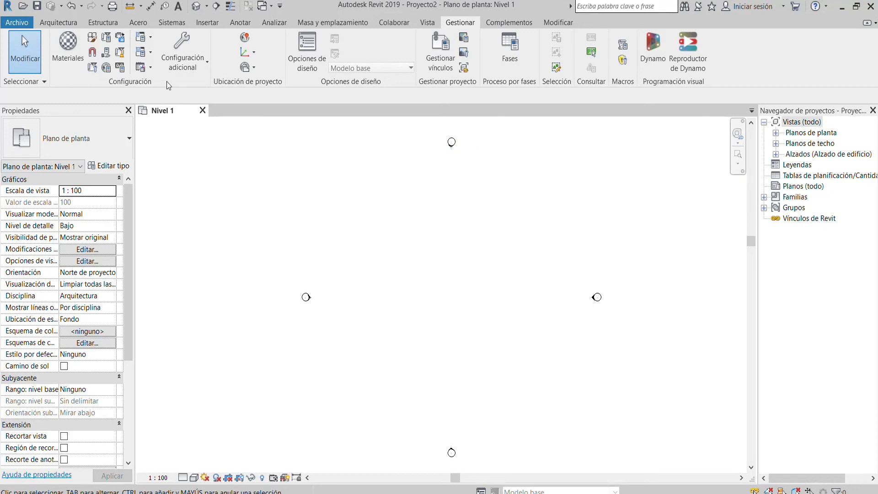
{"action": "left_click", "coordinate": [64, 23]}
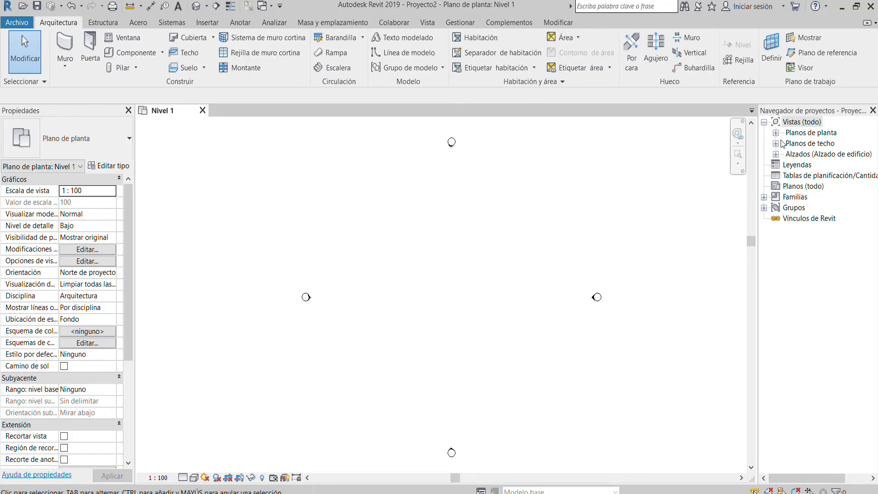
{"action": "left_click", "coordinate": [777, 134]}
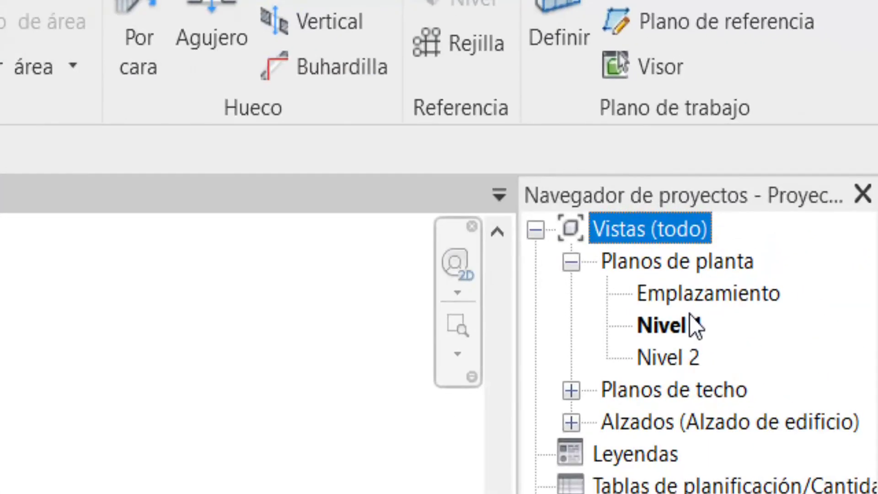
{"action": "left_click", "coordinate": [812, 155]}
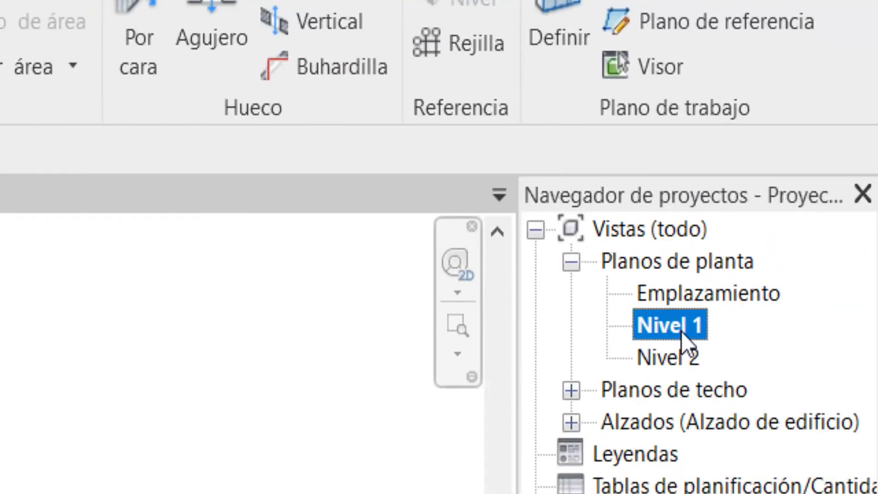
{"action": "double_click", "coordinate": [680, 326]}
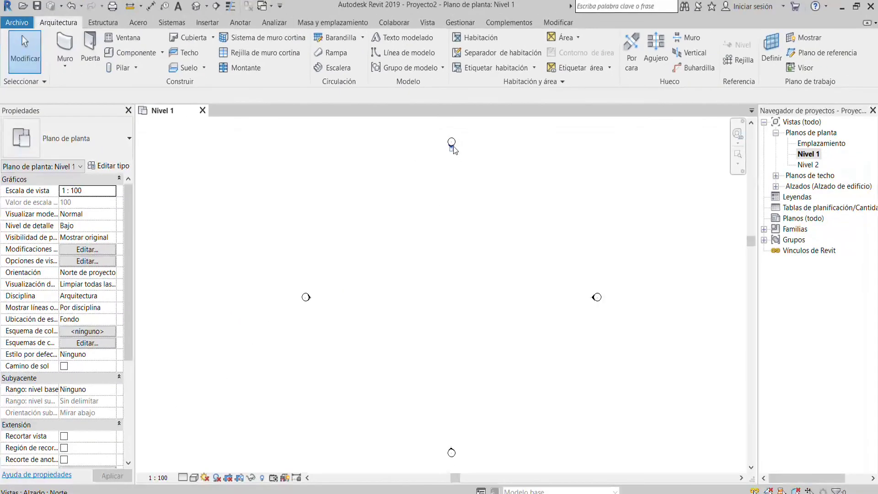
- Expand Alzados to list the Este, Norte, Oeste and Sur elevations
{"action": "scroll", "coordinate": [467, 145], "scroll_direction": "up", "scroll_amount": 2}
{"action": "scroll", "coordinate": [467, 144], "scroll_direction": "up", "scroll_amount": 3}
{"action": "scroll", "coordinate": [467, 145], "scroll_direction": "up", "scroll_amount": 2}
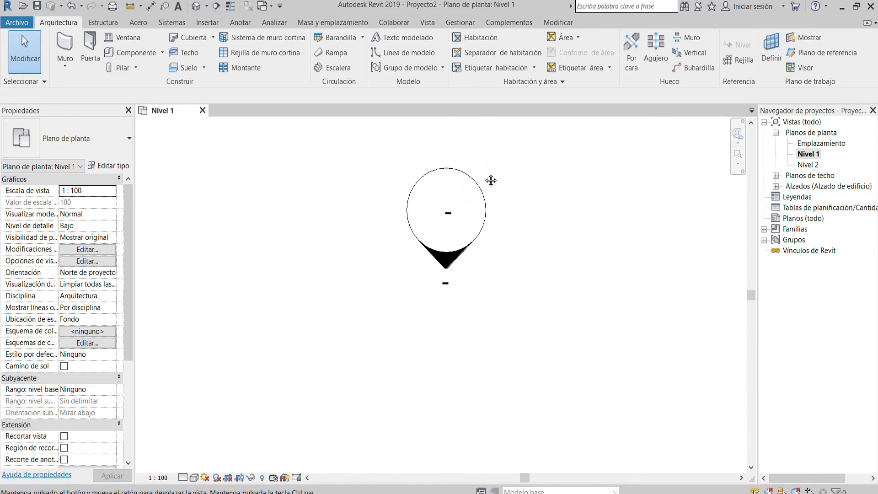
{"action": "scroll", "coordinate": [430, 195], "scroll_direction": "up", "scroll_amount": 1}
{"action": "scroll", "coordinate": [466, 248], "scroll_direction": "down", "scroll_amount": 3}
{"action": "scroll", "coordinate": [476, 314], "scroll_direction": "down", "scroll_amount": 3}
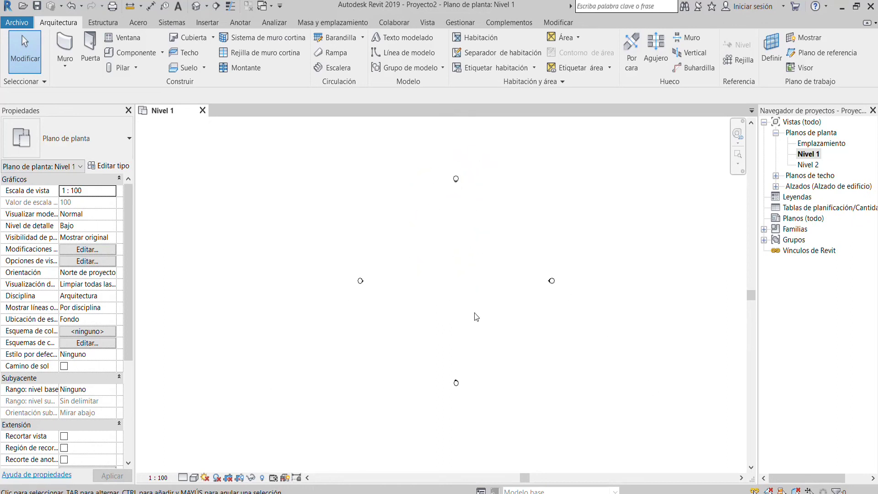
{"action": "scroll", "coordinate": [447, 391], "scroll_direction": "up", "scroll_amount": 3}
{"action": "scroll", "coordinate": [435, 392], "scroll_direction": "up", "scroll_amount": 2}
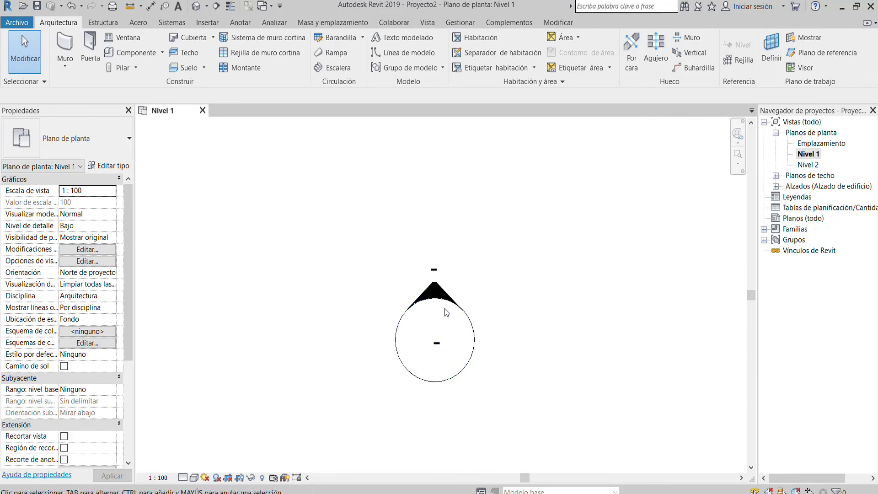
{"action": "left_click", "coordinate": [777, 186]}
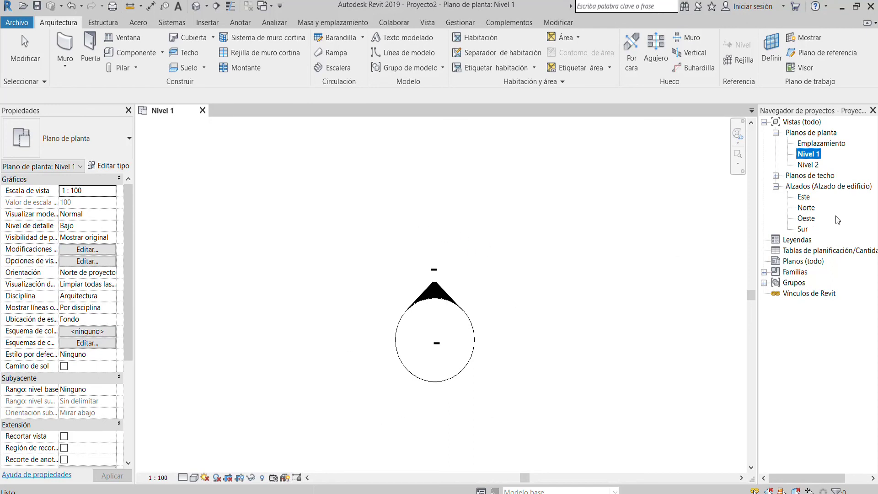
- Place a building elevation marker left of an existing one on Nivel 1, creating Alzado 1 - a
{"action": "left_click", "coordinate": [805, 197]}
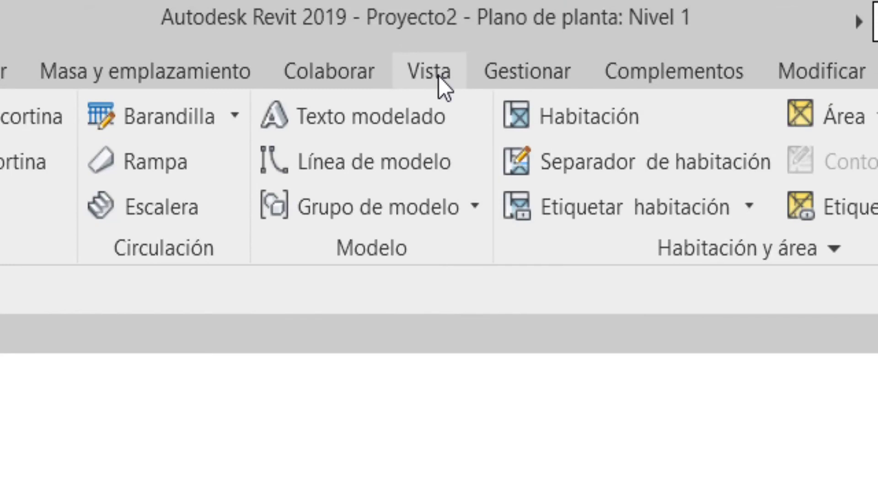
{"action": "left_click", "coordinate": [438, 75]}
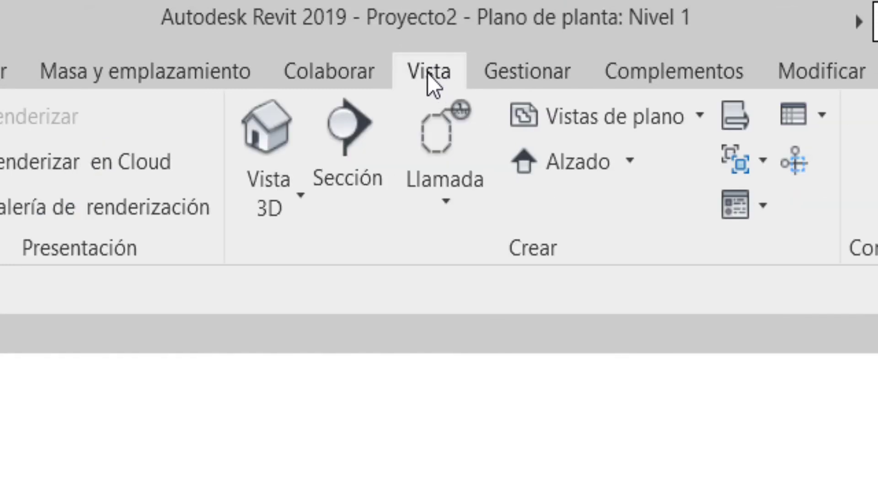
{"action": "left_click", "coordinate": [631, 161]}
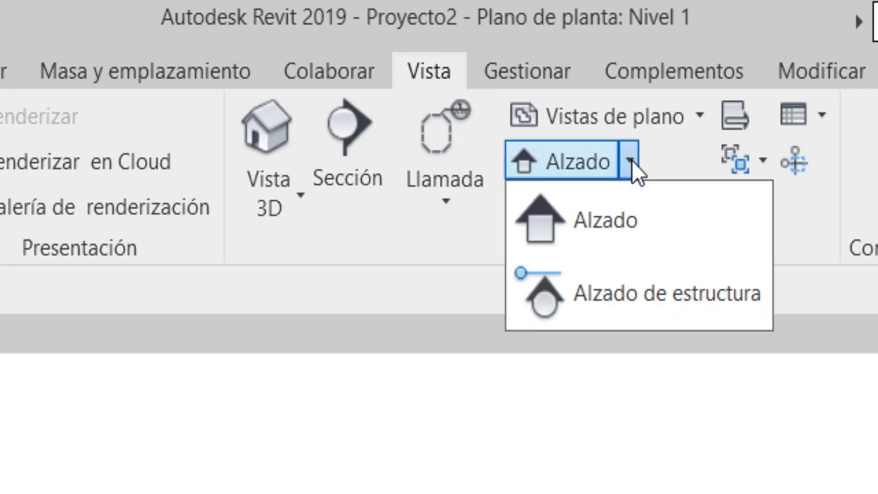
{"action": "left_click", "coordinate": [612, 223]}
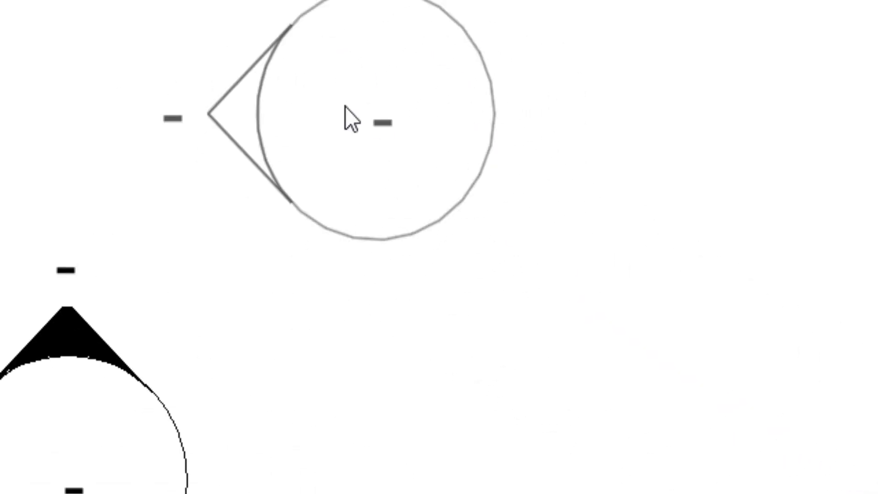
{"action": "scroll", "coordinate": [272, 283], "scroll_direction": "down", "scroll_amount": 3}
{"action": "scroll", "coordinate": [273, 284], "scroll_direction": "down", "scroll_amount": 3}
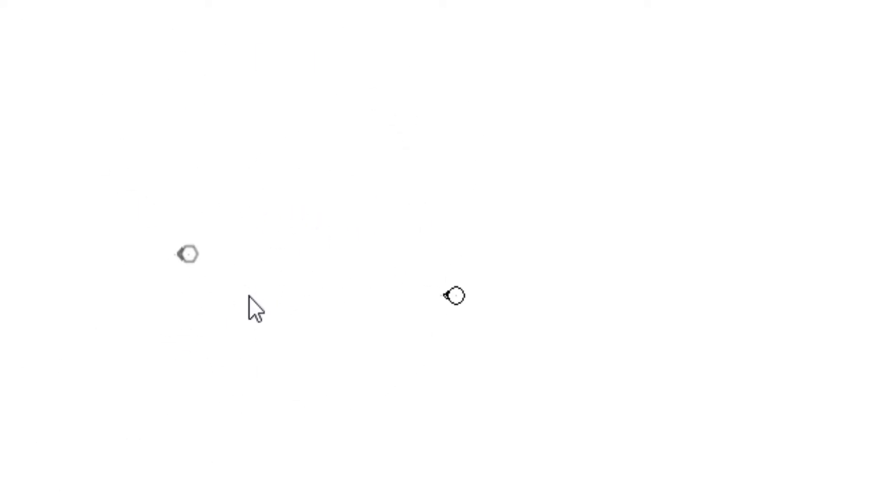
{"action": "left_click", "coordinate": [402, 293]}
{"action": "scroll", "coordinate": [418, 298], "scroll_direction": "up", "scroll_amount": 2}
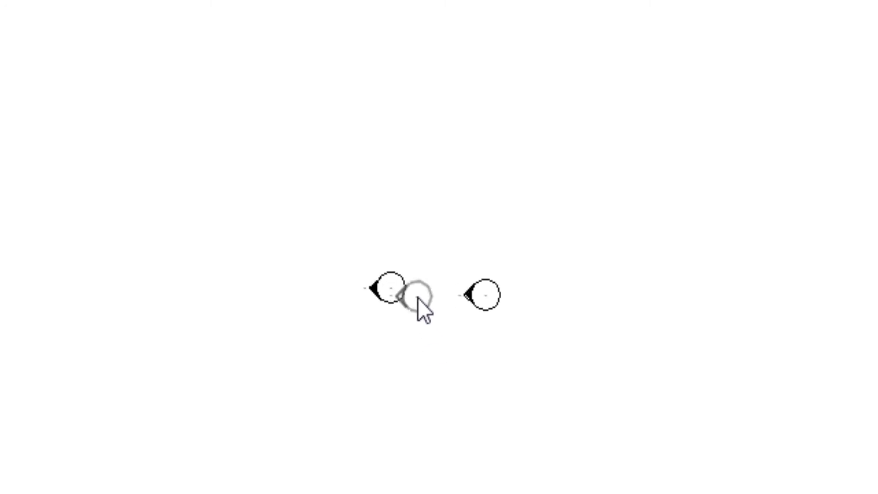
{"action": "scroll", "coordinate": [418, 298], "scroll_direction": "up", "scroll_amount": 3}
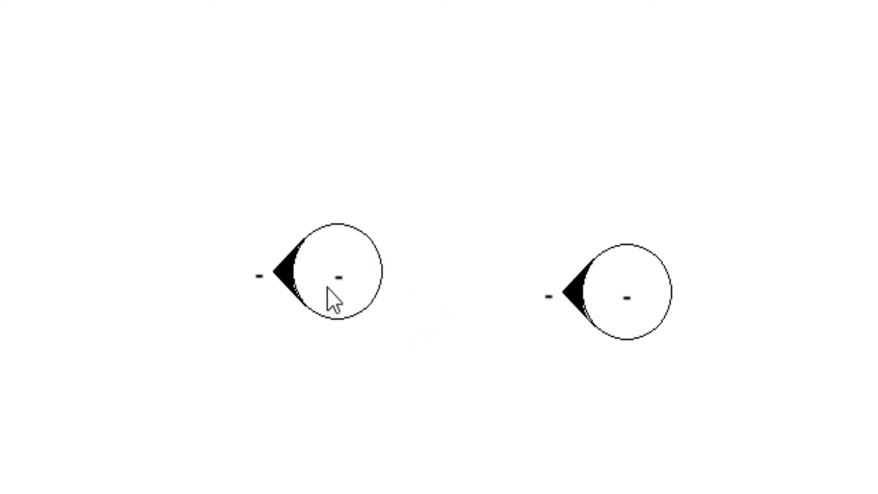
{"action": "left_click", "coordinate": [343, 268]}
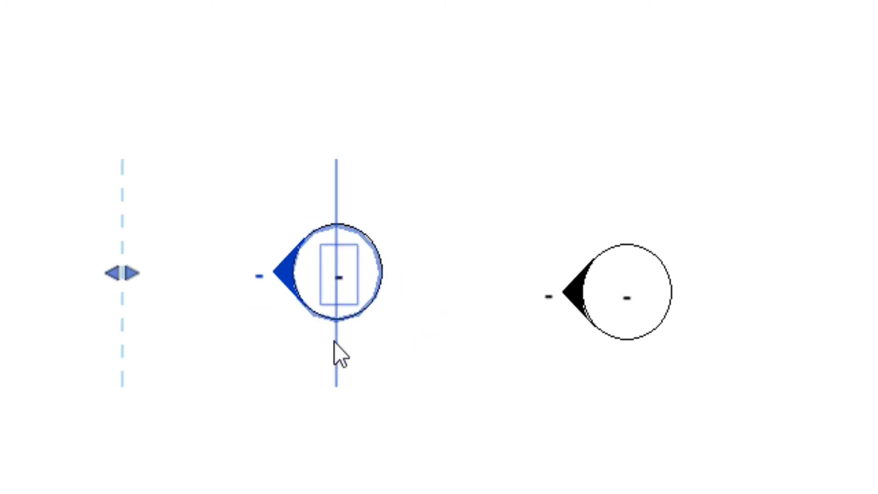
{"action": "left_click", "coordinate": [433, 312]}
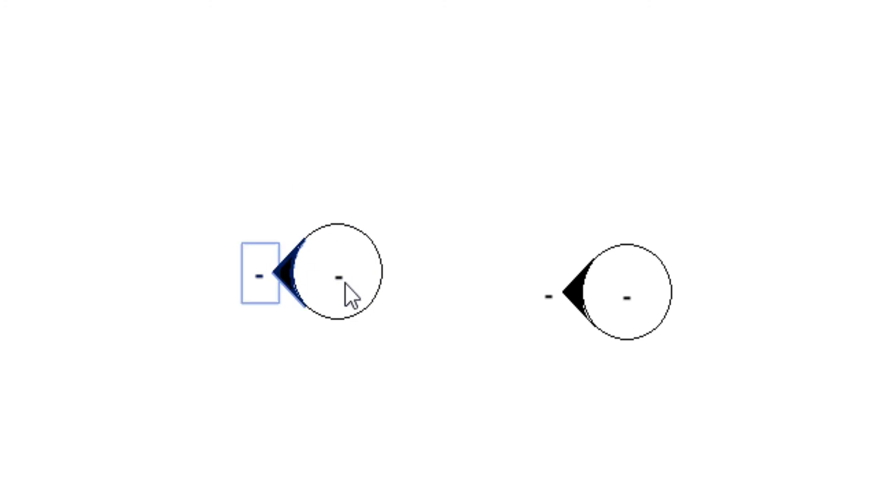
- Delete the new elevation marker and its Alzado 1 - a view, accepting the warning
{"action": "left_click", "coordinate": [361, 277]}
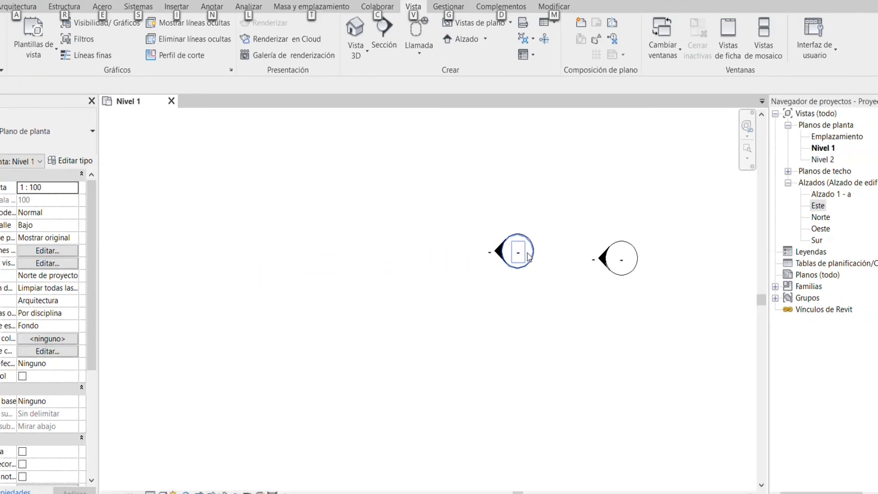
{"action": "key", "text": "Delete"}
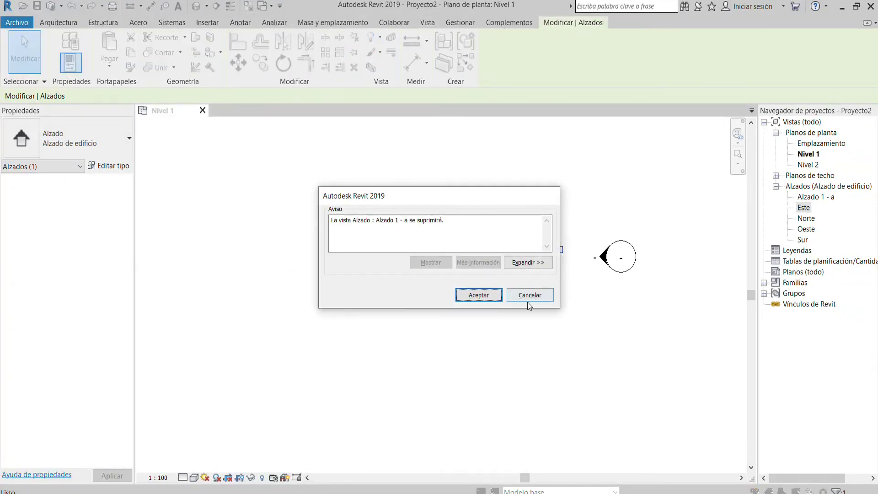
{"action": "left_click", "coordinate": [479, 295]}
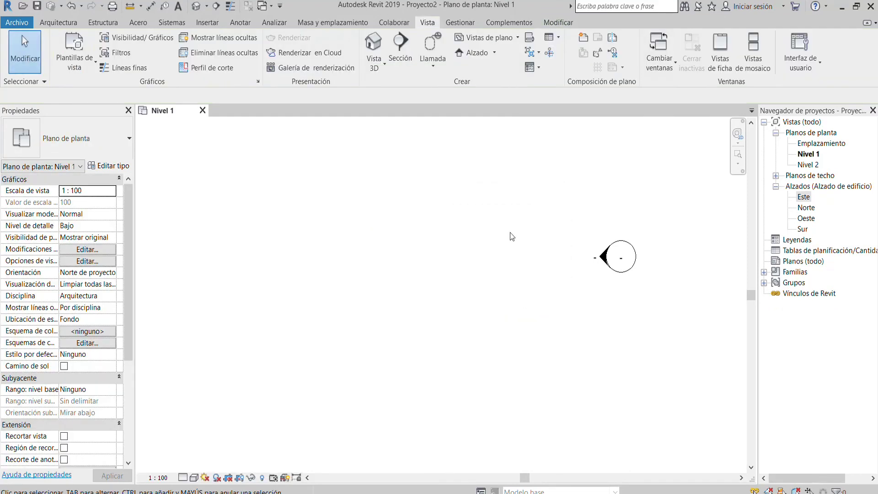
{"action": "scroll", "coordinate": [509, 235], "scroll_direction": "down", "scroll_amount": 3}
{"action": "middle_click_drag", "start_coordinate": [495, 275], "coordinate": [540, 316]}
{"action": "scroll", "coordinate": [485, 279], "scroll_direction": "down", "scroll_amount": 2}
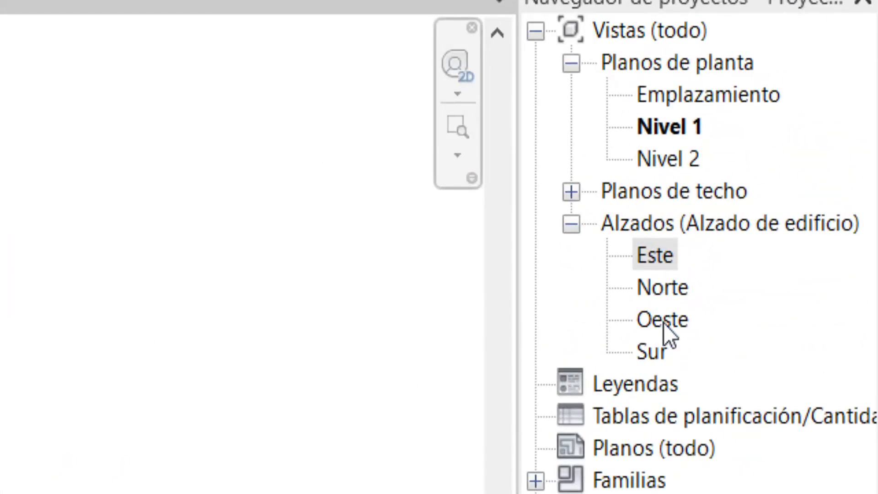
- Open the Norte elevation and frame Nivel 1 at 0 and Nivel 2 at 4.00
{"action": "double_click", "coordinate": [670, 289]}
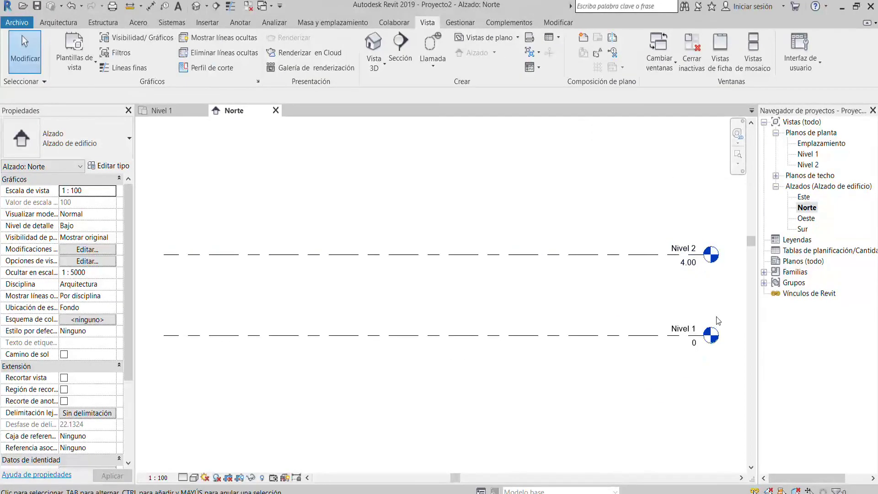
{"action": "scroll", "coordinate": [571, 295], "scroll_direction": "up", "scroll_amount": 2}
{"action": "scroll", "coordinate": [574, 293], "scroll_direction": "up", "scroll_amount": 1}
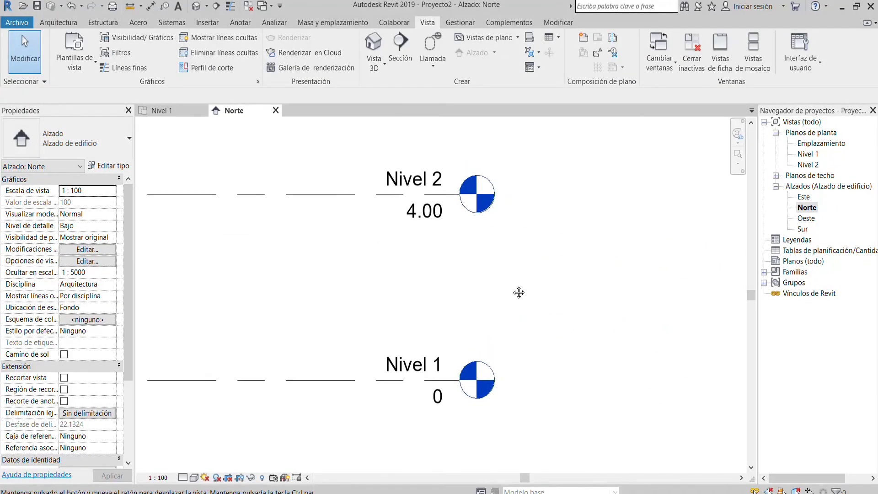
{"action": "scroll", "coordinate": [574, 293], "scroll_direction": "up", "scroll_amount": 1}
{"action": "scroll", "coordinate": [554, 257], "scroll_direction": "down", "scroll_amount": 1}
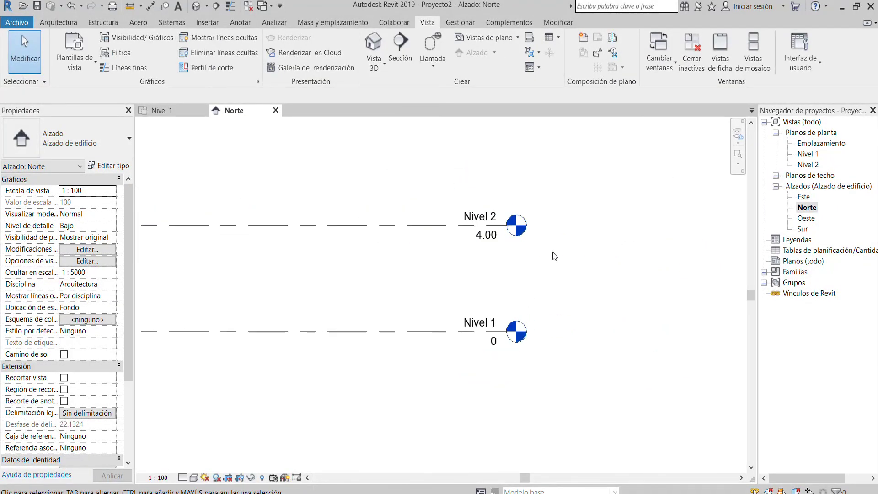
{"action": "middle_click_drag", "start_coordinate": [558, 258], "coordinate": [607, 274]}
{"action": "middle_click_drag", "start_coordinate": [532, 275], "coordinate": [640, 294]}
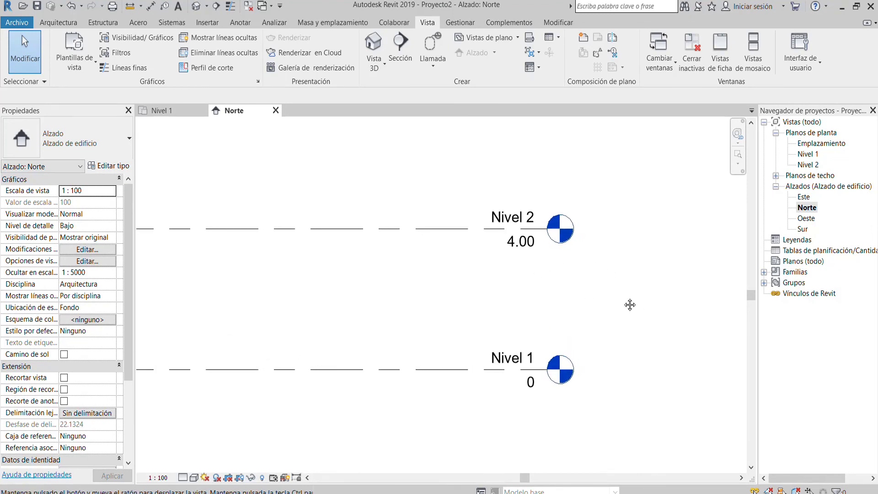
{"action": "scroll", "coordinate": [629, 303], "scroll_direction": "up", "scroll_amount": 2}
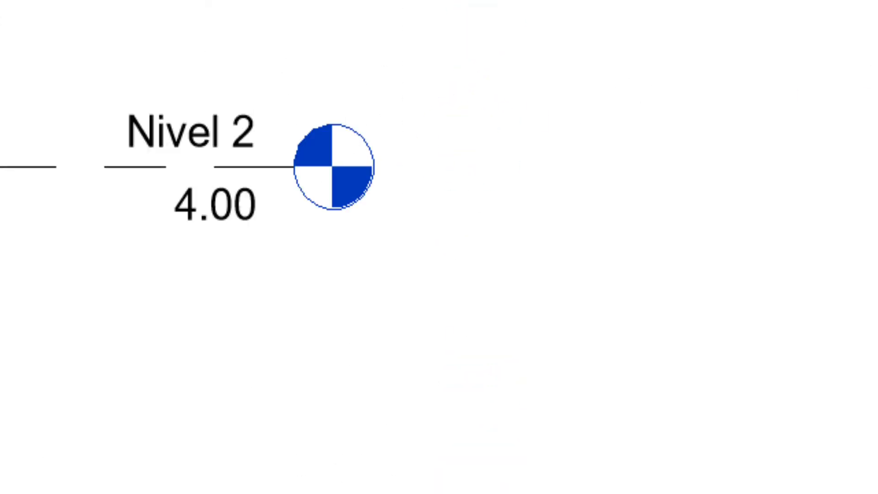
- Select the Nivel 1 and Nivel 2 plans in the Project Browser and show Arquitectura tools
{"action": "left_click", "coordinate": [672, 110]}
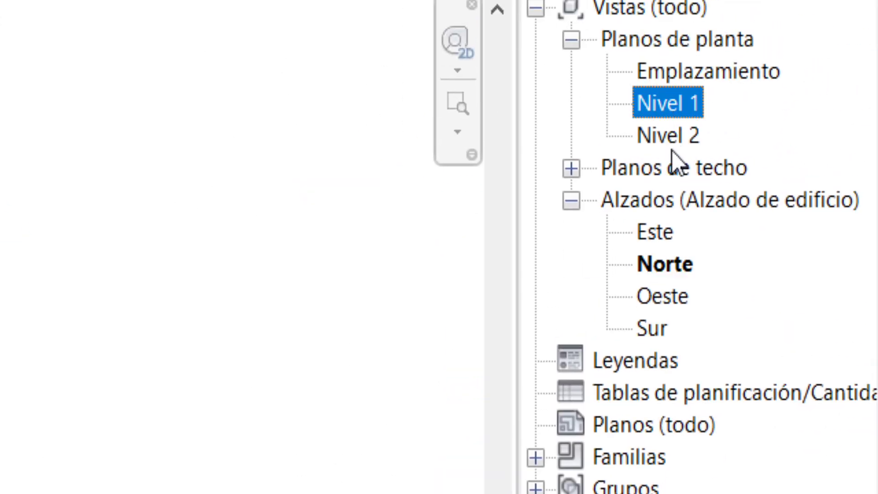
{"action": "left_click", "coordinate": [672, 147], "text": "ctrl"}
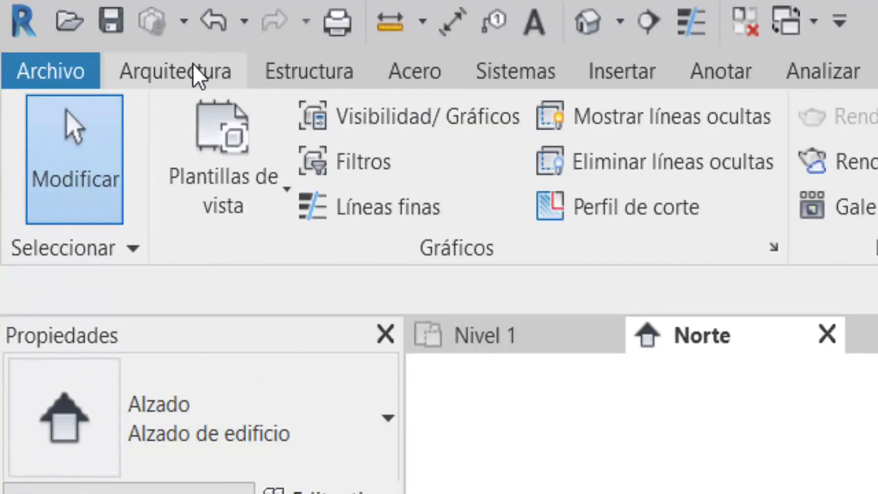
{"action": "left_click", "coordinate": [170, 60]}
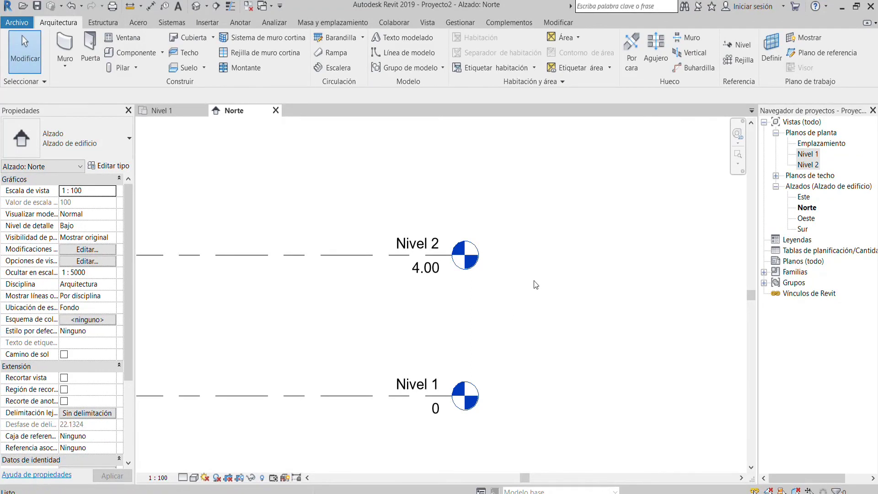
- Shift the Norte elevation view to leave room above Nivel 2
{"action": "key", "text": "l"}
{"action": "key", "text": "l"}
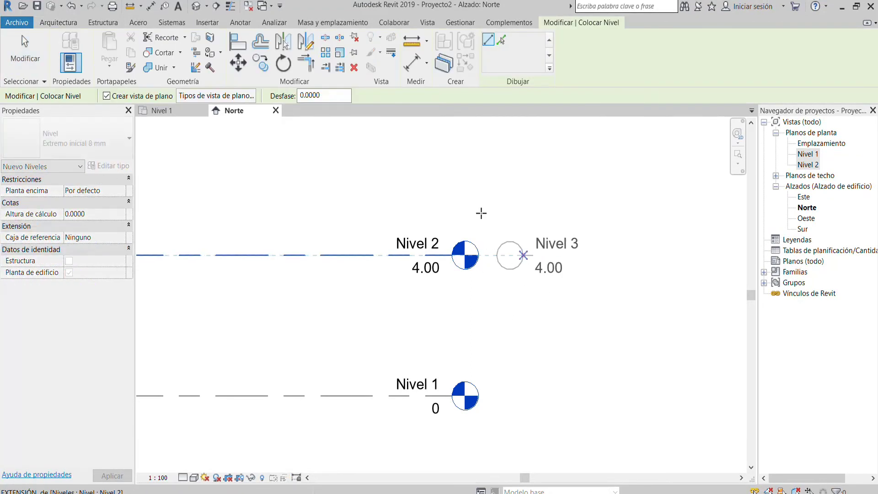
{"action": "key", "text": "Escape"}
{"action": "key", "text": "Escape"}
{"action": "scroll", "coordinate": [348, 282], "scroll_direction": "down", "scroll_amount": 2}
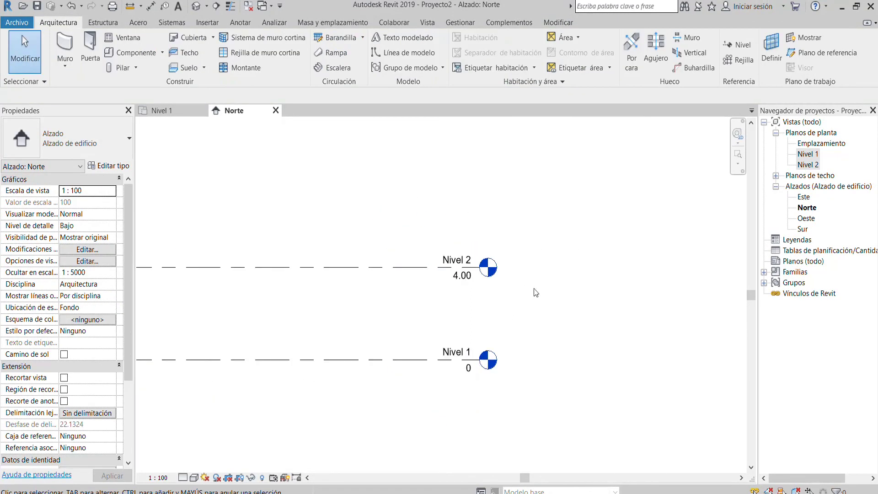
{"action": "middle_click_drag", "start_coordinate": [348, 281], "coordinate": [430, 327]}
- Draw Nivel 3 at 7.40, 3.40 above Nivel 2
{"action": "key", "text": "l"}
{"action": "key", "text": "l"}
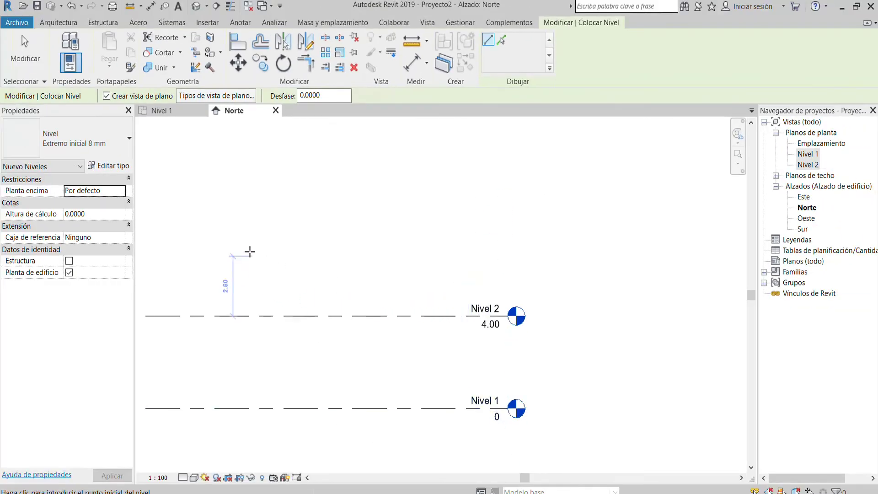
{"action": "scroll", "coordinate": [275, 256], "scroll_direction": "down", "scroll_amount": 2}
{"action": "scroll", "coordinate": [366, 261], "scroll_direction": "left", "scroll_amount": 5}
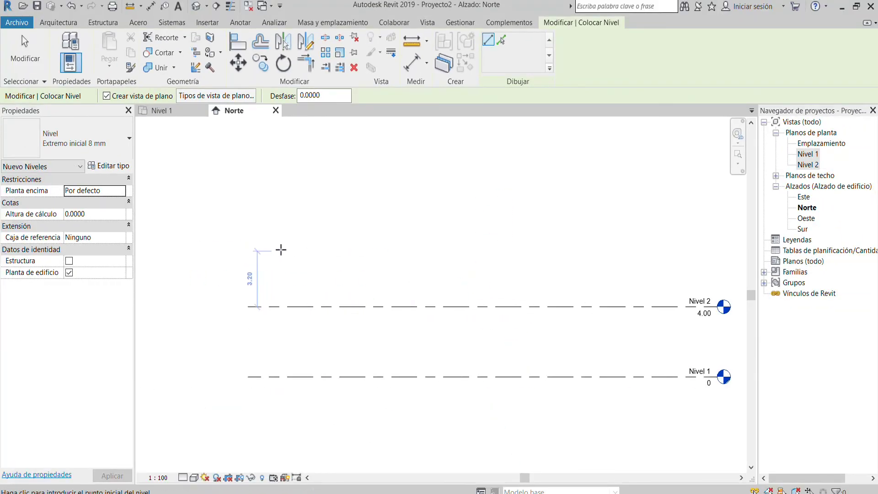
{"action": "scroll", "coordinate": [357, 243], "scroll_direction": "right", "scroll_amount": 2}
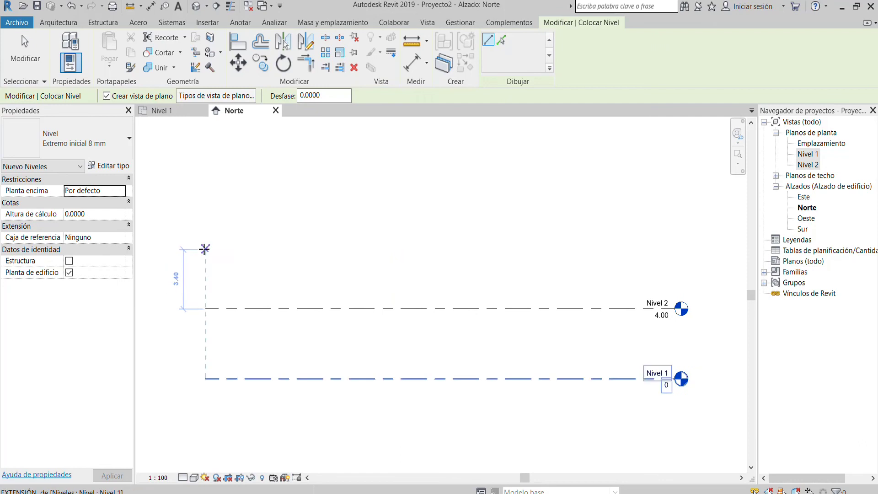
{"action": "left_click", "coordinate": [204, 249]}
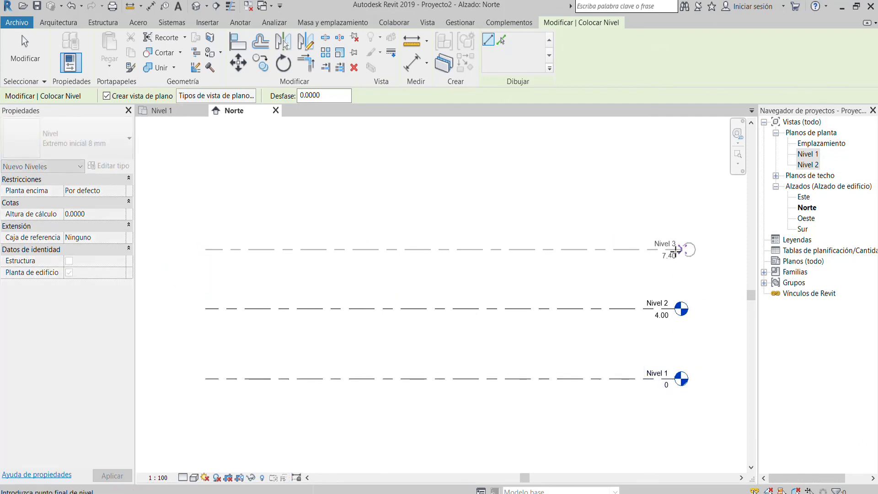
{"action": "left_click", "coordinate": [676, 249]}
- Draw Nivel 4 at 11.40, 4.00 above Nivel 3, and finish placing levels
{"action": "scroll", "coordinate": [705, 312], "scroll_direction": "up", "scroll_amount": 2}
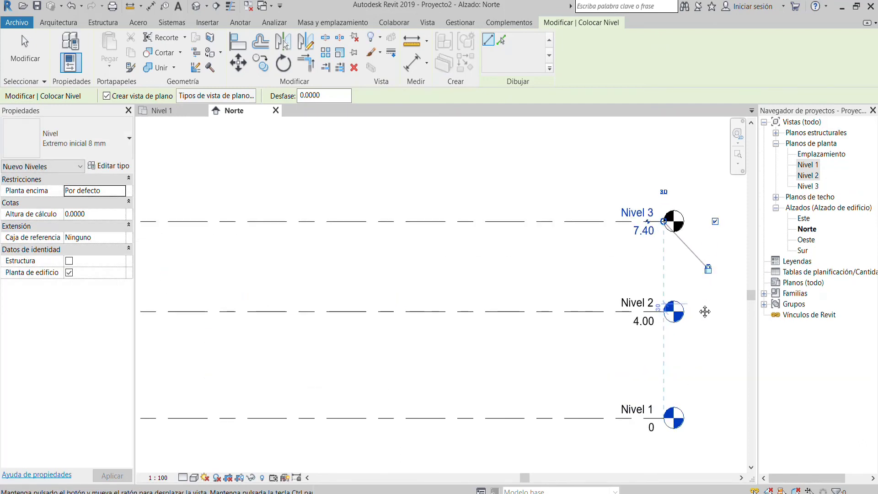
{"action": "scroll", "coordinate": [666, 323], "scroll_direction": "down", "scroll_amount": 2}
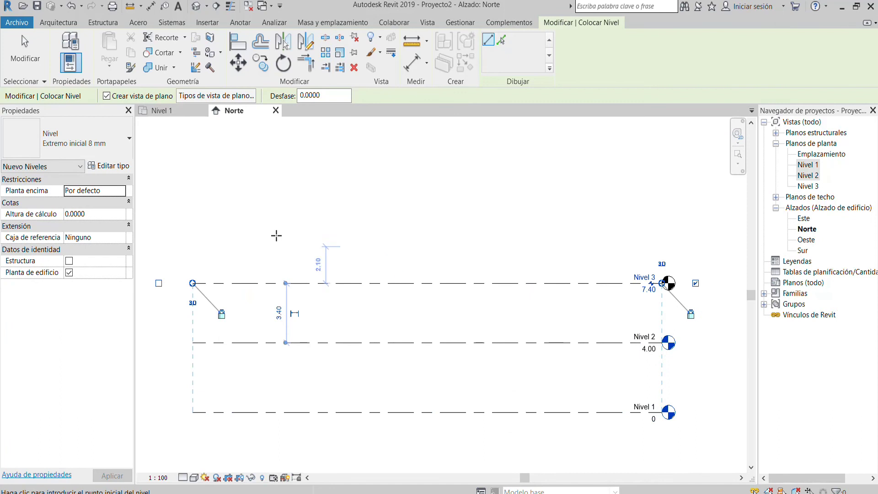
{"action": "left_click", "coordinate": [191, 214]}
{"action": "left_click", "coordinate": [662, 213]}
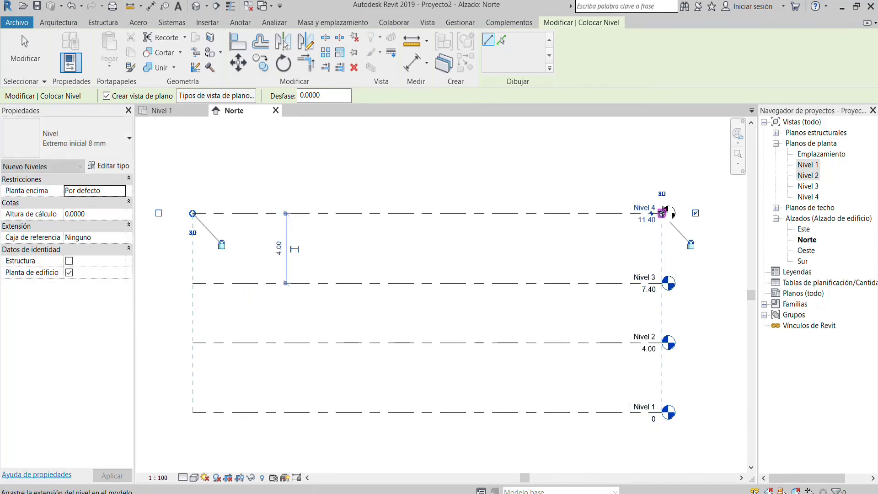
{"action": "scroll", "coordinate": [690, 281], "scroll_direction": "up", "scroll_amount": 2}
{"action": "key", "text": "Escape"}
{"action": "key", "text": "Escape"}
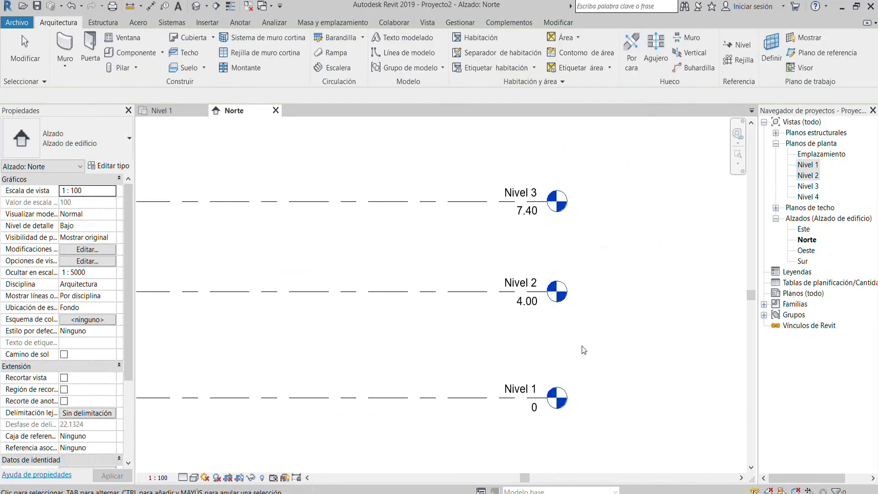
{"action": "scroll", "coordinate": [576, 350], "scroll_direction": "up", "scroll_amount": 1}
{"action": "scroll", "coordinate": [478, 357], "scroll_direction": "up", "scroll_amount": 1}
{"action": "scroll", "coordinate": [463, 295], "scroll_direction": "up", "scroll_amount": 1}
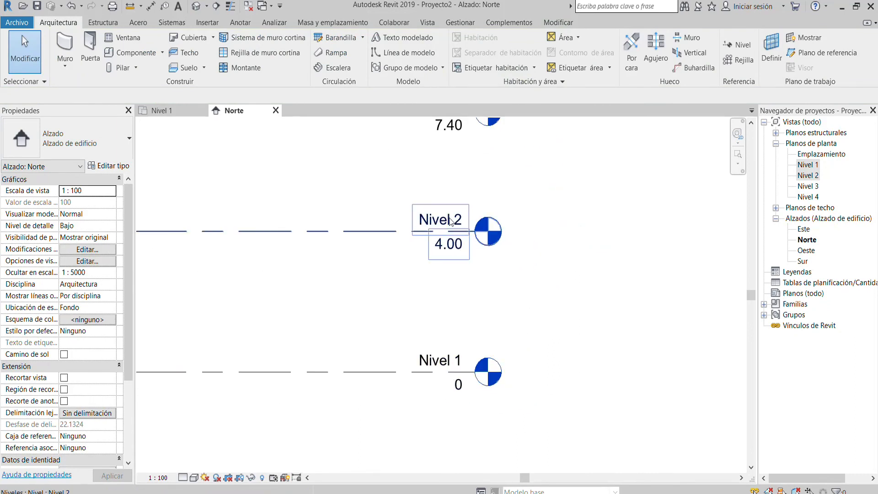
- Rename Nivel 1 to Planta Baja, renaming its matching views too
{"action": "left_click", "coordinate": [435, 363]}
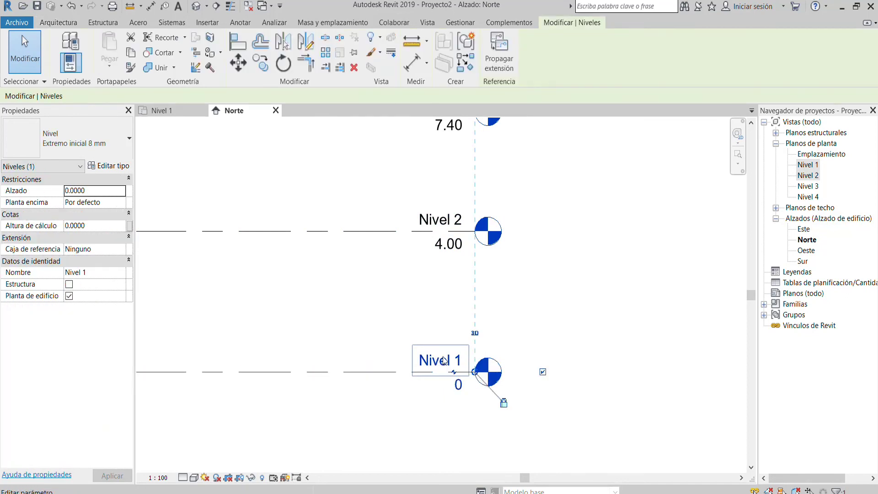
{"action": "left_click", "coordinate": [444, 362]}
{"action": "left_click_drag", "start_coordinate": [453, 358], "coordinate": [391, 354]}
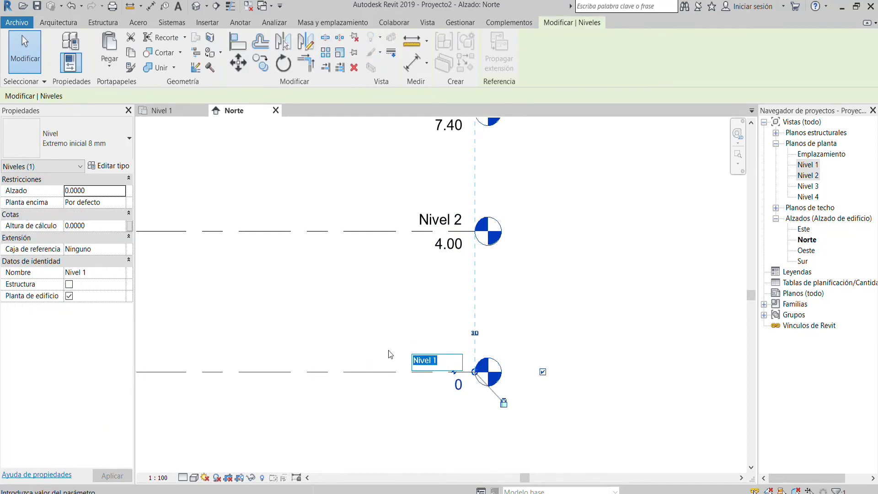
{"action": "type", "text": "Planta Baja"}
{"action": "key", "text": "Return"}
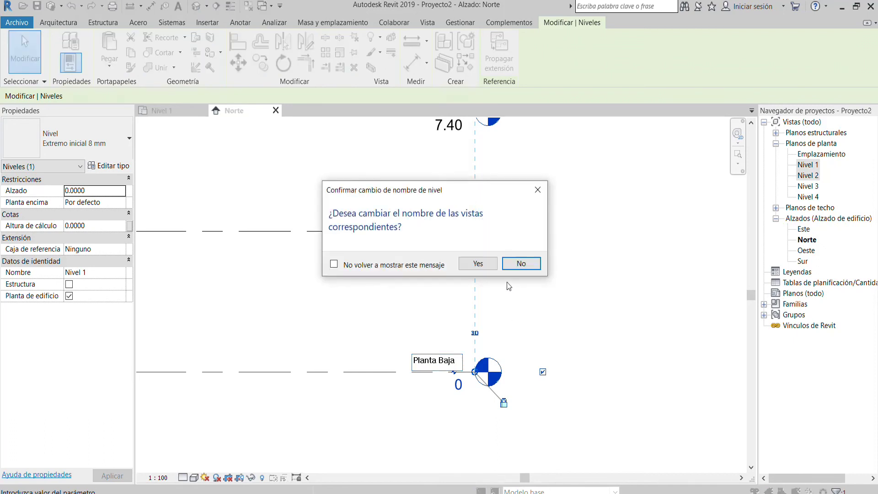
{"action": "left_click", "coordinate": [477, 264]}
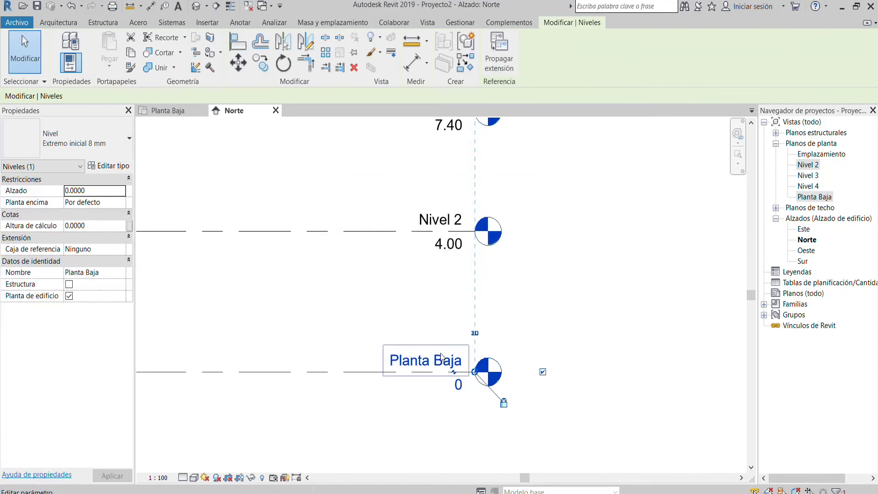
- Rename Nivel 2 to Planta Alta, renaming its matching views too
{"action": "double_click", "coordinate": [444, 220]}
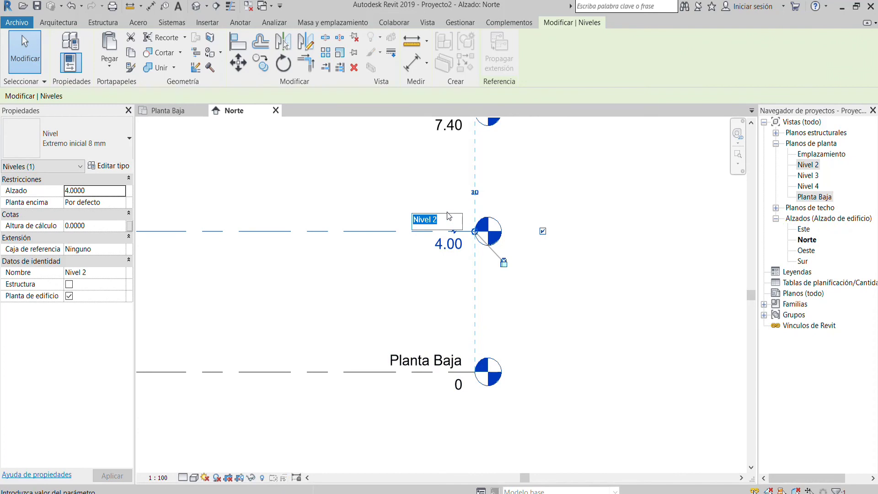
{"action": "type", "text": "Planta Alta"}
{"action": "left_click", "coordinate": [379, 270]}
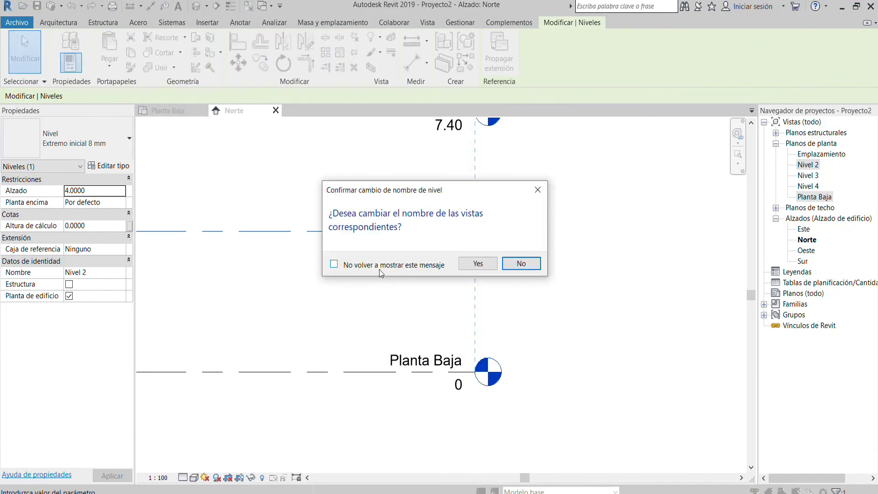
{"action": "left_click", "coordinate": [479, 261]}
{"action": "left_click", "coordinate": [407, 278]}
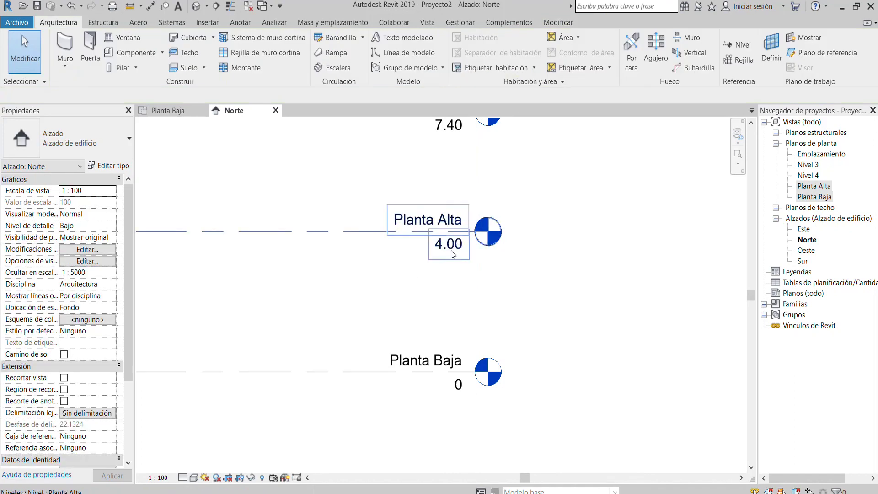
- Change Planta Alta's elevation to 3.20
{"action": "double_click", "coordinate": [453, 255]}
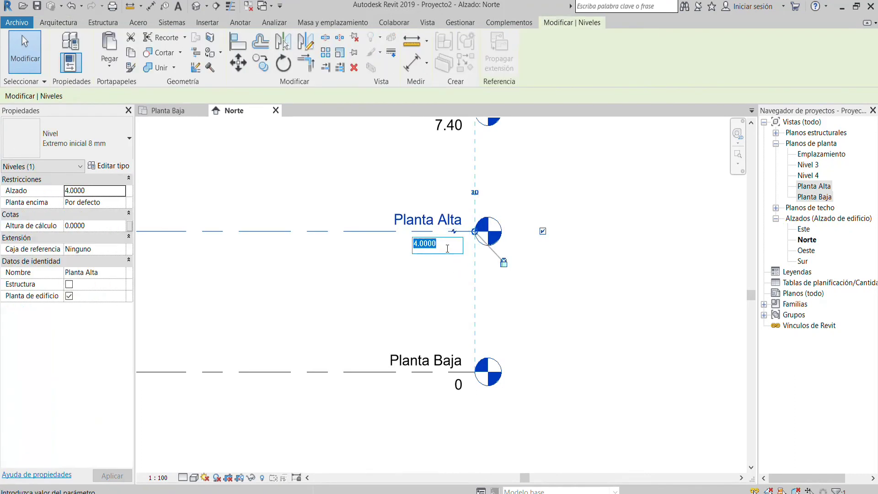
{"action": "type", "text": "3.20"}
{"action": "key", "text": "Return"}
{"action": "mouse_move", "coordinate": [455, 222]}
{"action": "middle_mouse_down"}
{"action": "mouse_move", "coordinate": [487, 295]}
{"action": "mouse_move", "coordinate": [493, 376]}
{"action": "middle_mouse_up"}
- Rename Nivel 3 to Planta Azotea, including its matching views
{"action": "double_click", "coordinate": [483, 253]}
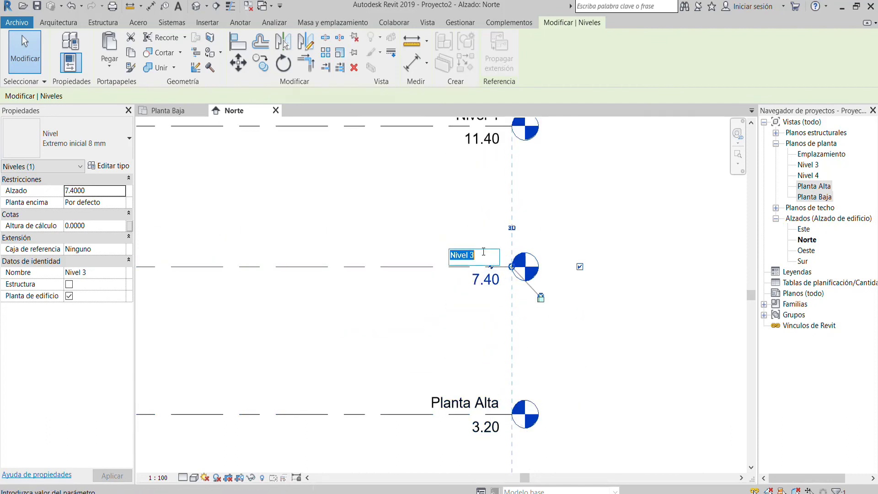
{"action": "type", "text": "Planta Az"}
{"action": "type", "text": "otea"}
{"action": "key", "text": "Return"}
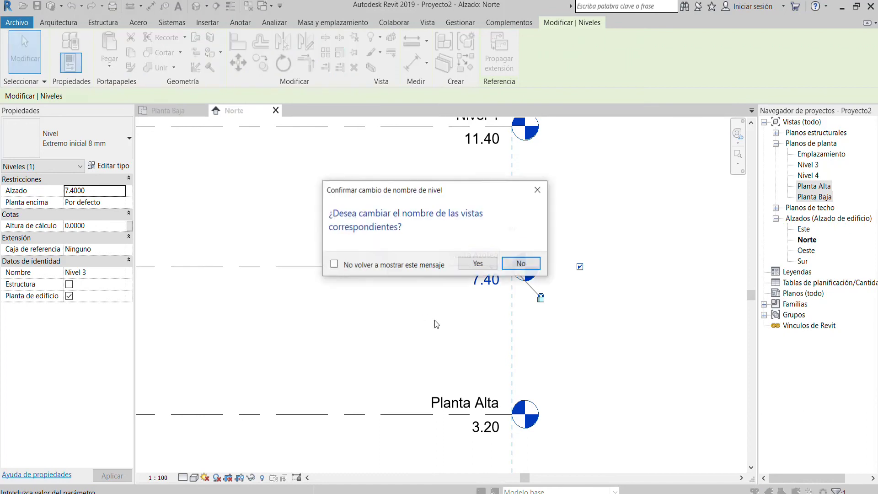
{"action": "left_click", "coordinate": [478, 264]}
{"action": "left_click", "coordinate": [405, 323]}
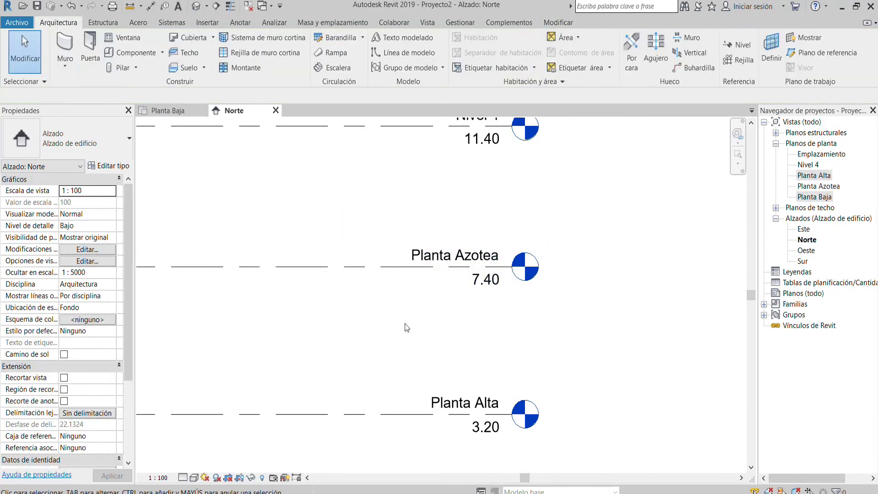
- Lower Planta Azotea's elevation from 7.40 to 6.40
{"action": "double_click", "coordinate": [493, 280]}
{"action": "key", "text": "BackSpace"}
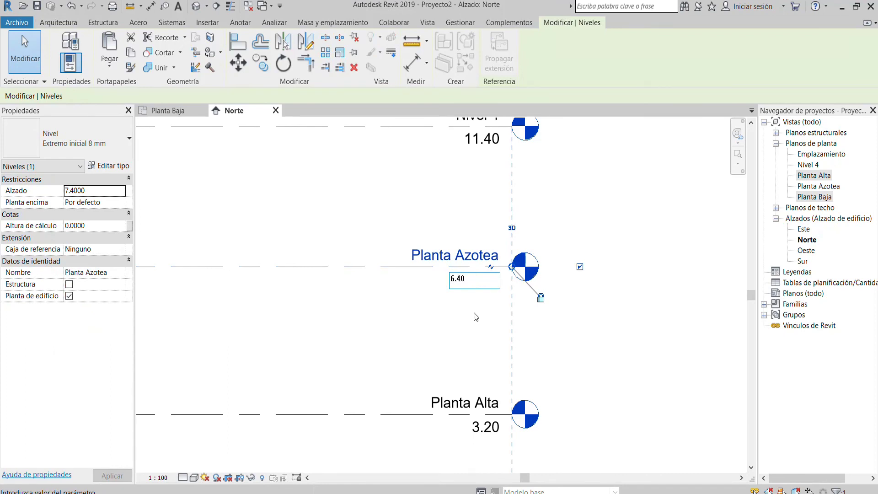
{"action": "key", "text": "Return"}
{"action": "scroll", "coordinate": [542, 243], "scroll_direction": "down", "scroll_amount": 3}
- Delete the Nivel 4 level at 11.40 with its views and zoom in on the remaining levels
{"action": "left_click", "coordinate": [439, 179]}
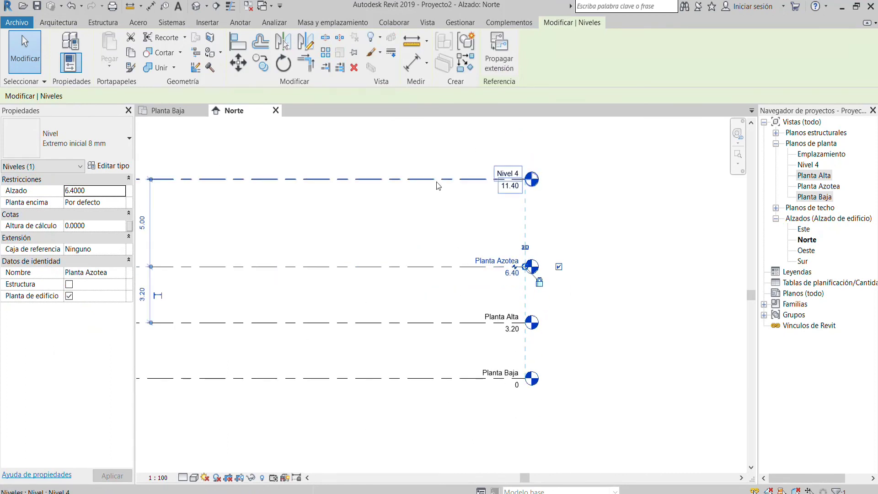
{"action": "key", "text": "Delete"}
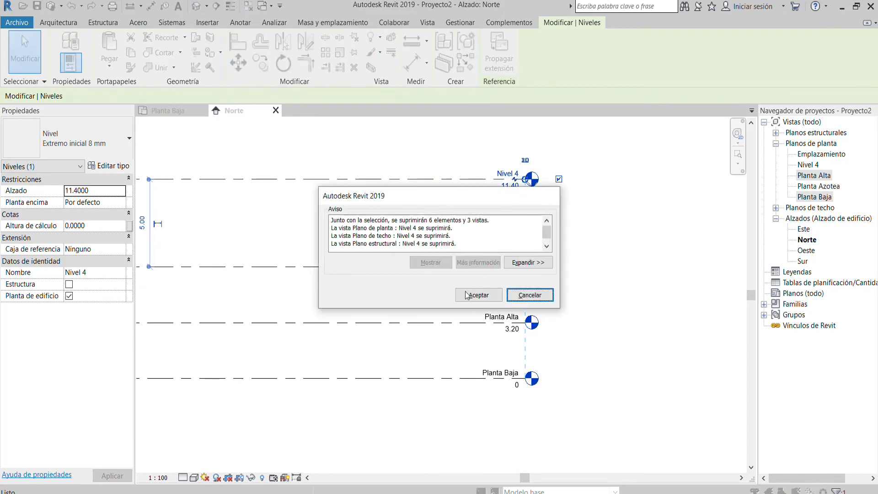
{"action": "left_click", "coordinate": [480, 295]}
{"action": "scroll", "coordinate": [511, 303], "scroll_direction": "up", "scroll_amount": 1}
{"action": "scroll", "coordinate": [549, 321], "scroll_direction": "up", "scroll_amount": 1}
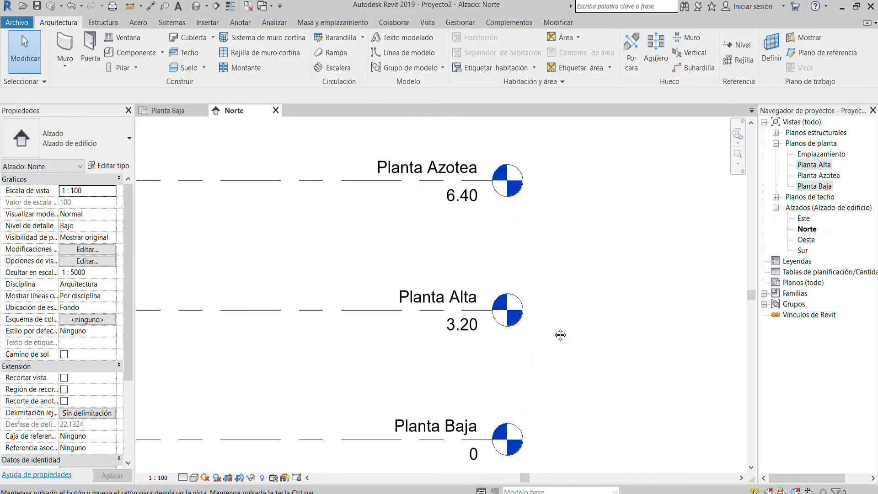
{"action": "scroll", "coordinate": [553, 318], "scroll_direction": "up", "scroll_amount": 1}
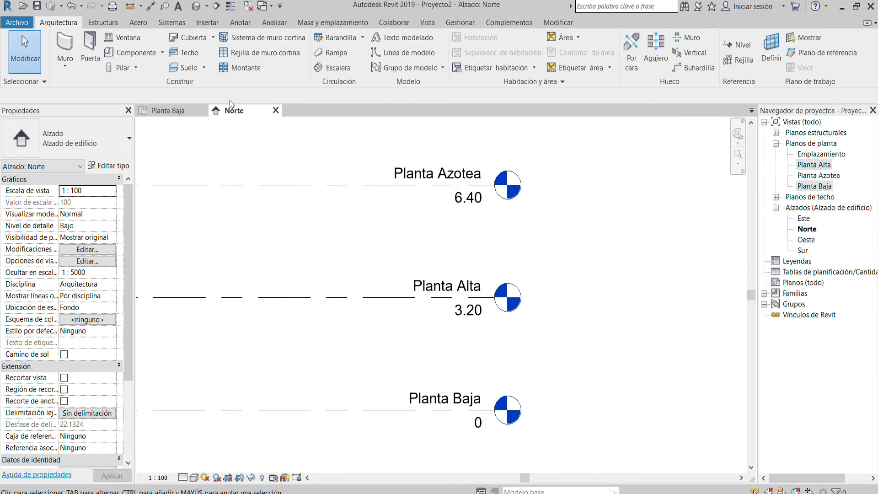
{"action": "key", "text": "alt"}
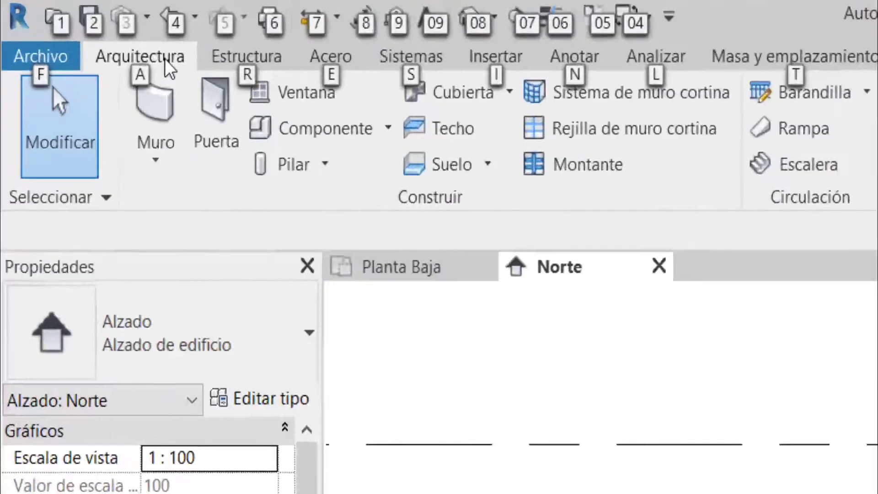
{"action": "key", "text": "alt"}
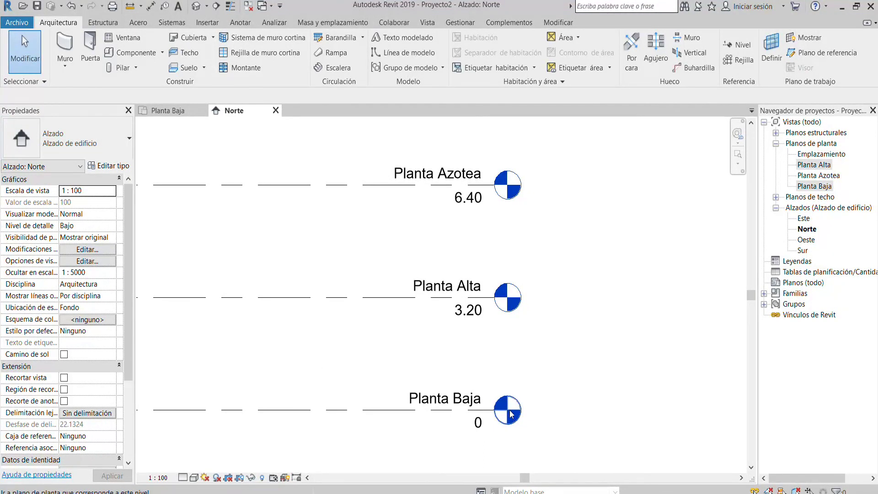
{"action": "scroll", "coordinate": [383, 396], "scroll_direction": "up", "scroll_amount": 2}
{"action": "scroll", "coordinate": [408, 384], "scroll_direction": "down", "scroll_amount": 2}
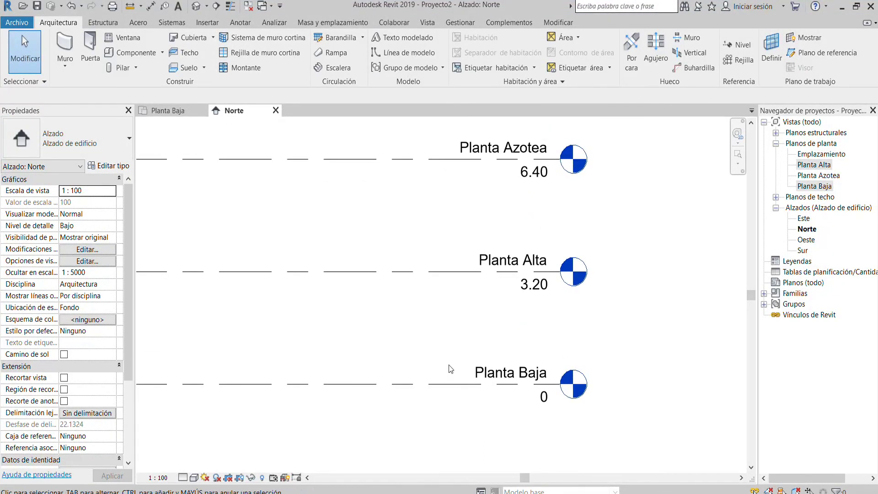
{"action": "scroll", "coordinate": [451, 368], "scroll_direction": "down", "scroll_amount": 2}
{"action": "scroll", "coordinate": [459, 419], "scroll_direction": "up", "scroll_amount": 1}
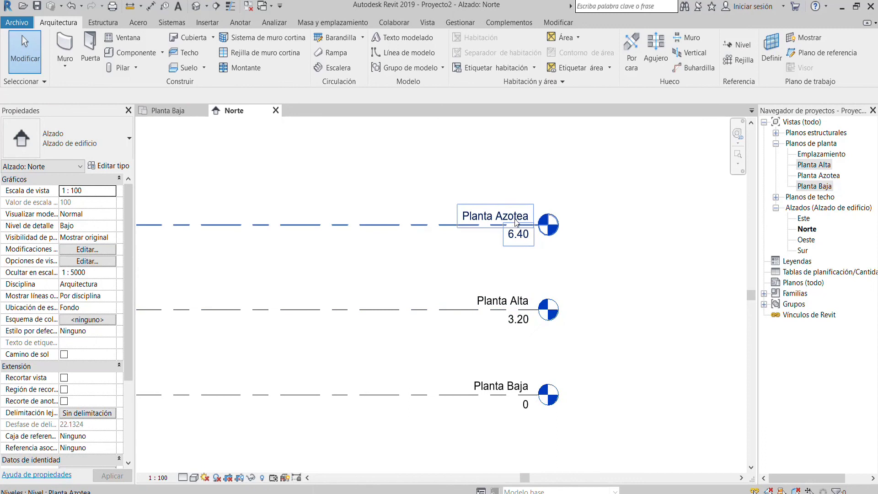
{"action": "middle_click_drag", "start_coordinate": [448, 398], "coordinate": [489, 302]}
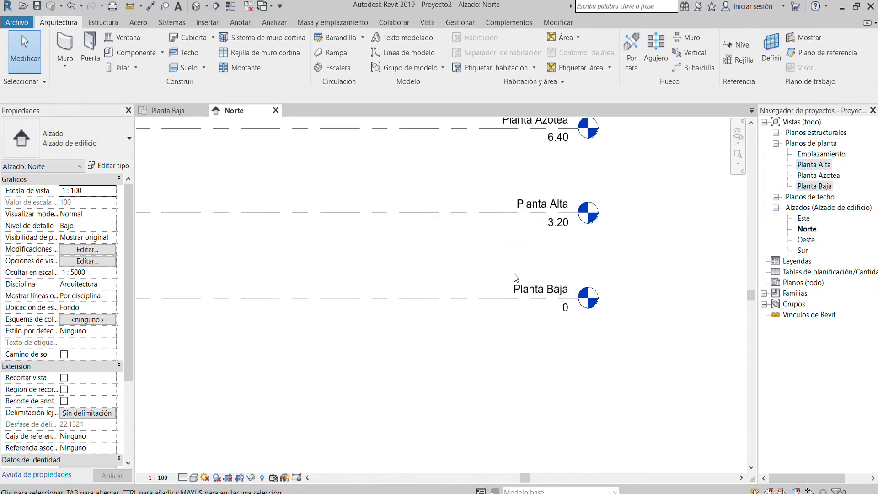
{"action": "left_click", "coordinate": [488, 302]}
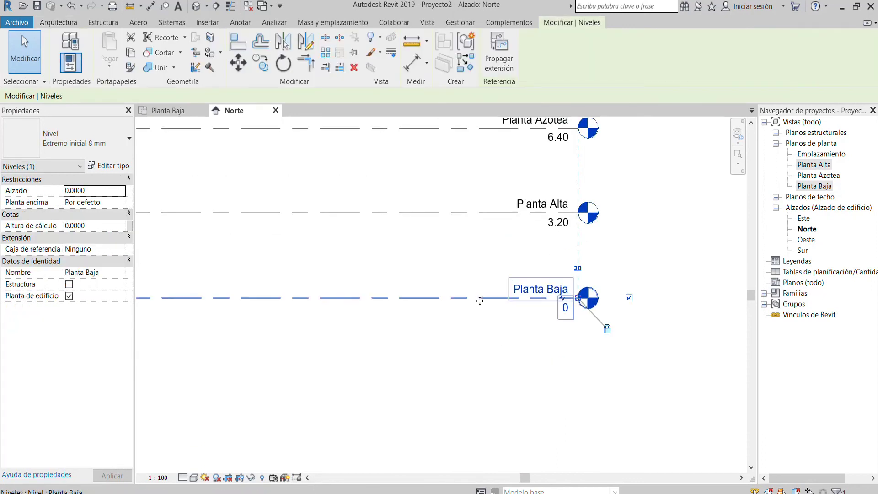
{"action": "mouse_move", "coordinate": [479, 298]}
{"action": "left_mouse_down"}
{"action": "mouse_move", "coordinate": [485, 451]}
{"action": "mouse_move", "coordinate": [479, 281]}
{"action": "left_mouse_up"}
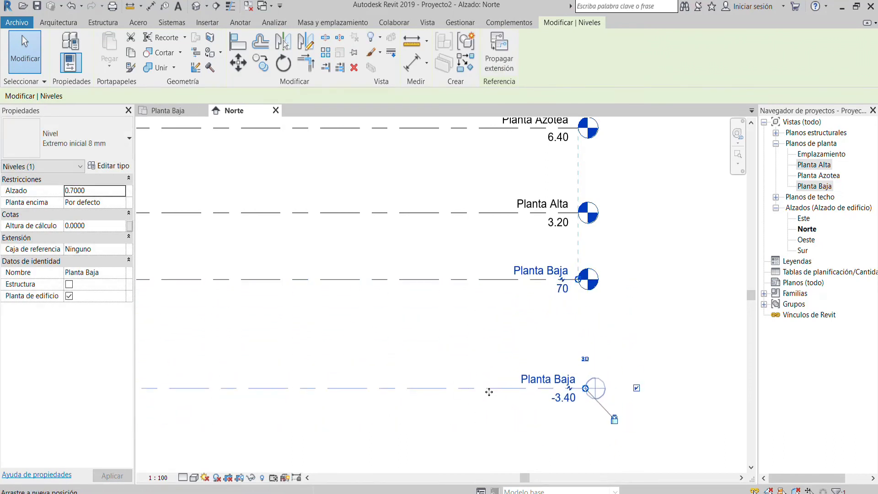
{"action": "mouse_move", "coordinate": [479, 281]}
{"action": "left_mouse_down"}
{"action": "mouse_move", "coordinate": [487, 407]}
{"action": "mouse_move", "coordinate": [486, 300]}
{"action": "left_mouse_up"}
{"action": "left_click", "coordinate": [569, 310]}
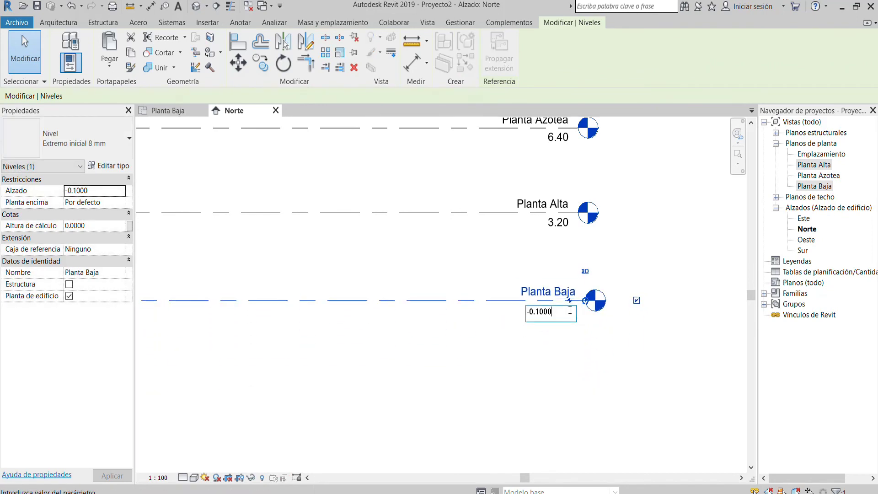
{"action": "key", "text": "BackSpace"}
{"action": "type", "text": "0"}
{"action": "key", "text": "Return"}
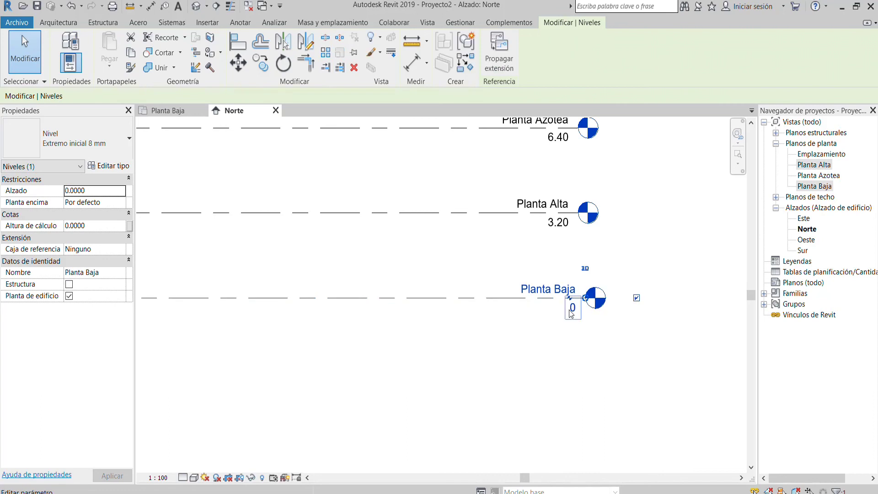
{"action": "left_click", "coordinate": [586, 355]}
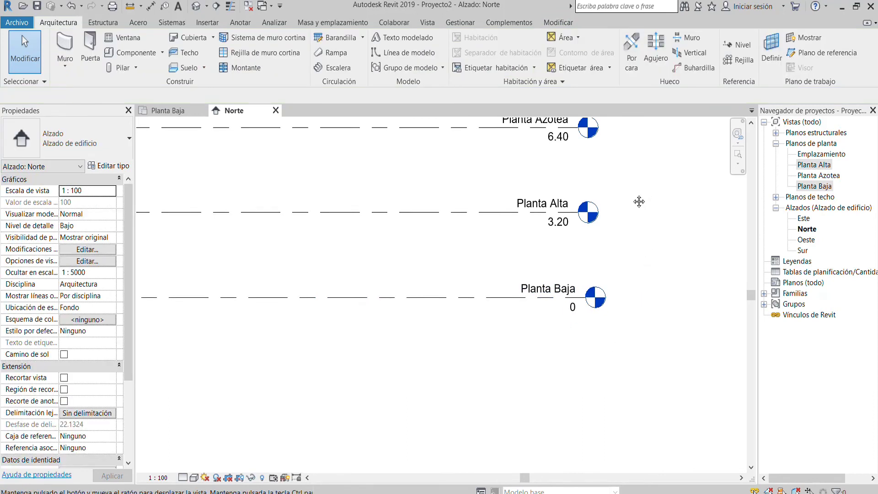
{"action": "middle_click_drag", "start_coordinate": [639, 201], "coordinate": [579, 280]}
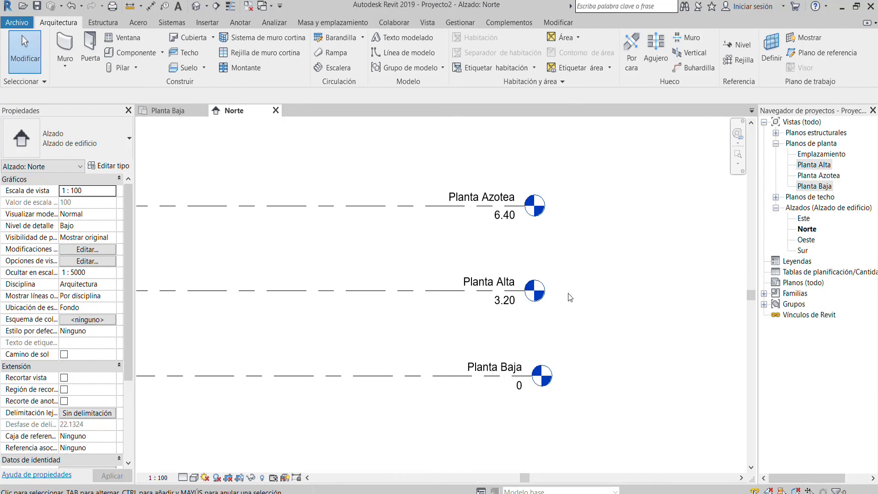
- Browse the Planta Alta, Planta Baja and Planta Azotea plan views in the Project Browser
{"action": "left_click", "coordinate": [828, 165]}
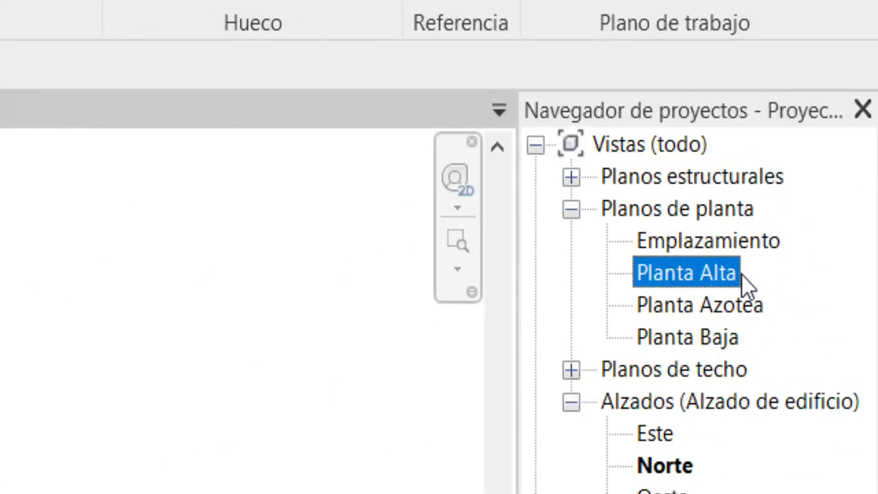
{"action": "left_click", "coordinate": [719, 345]}
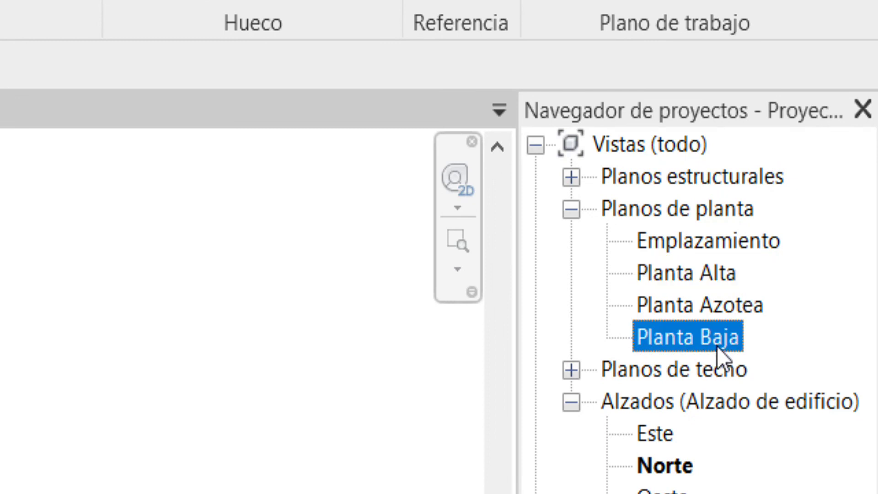
{"action": "left_click", "coordinate": [707, 304]}
{"action": "left_click", "coordinate": [713, 274]}
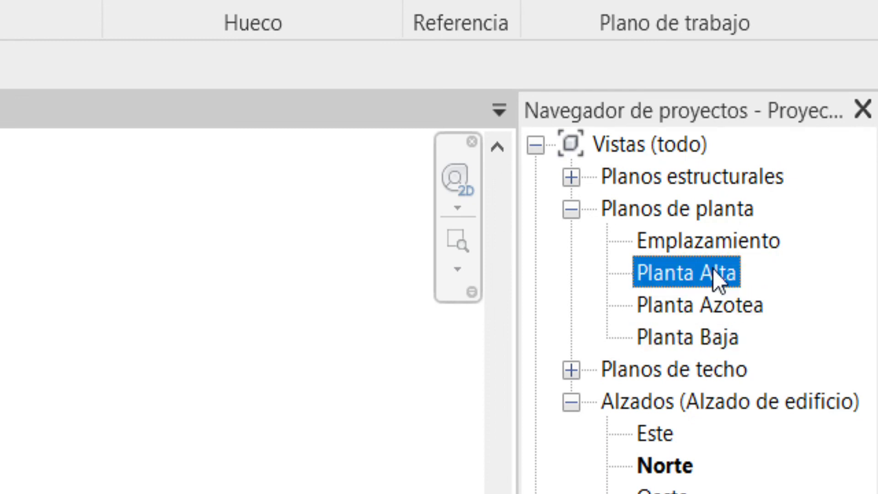
- Delete the Emplazamiento plan view with Suprimir, then check the three remaining plans
{"action": "left_click", "coordinate": [741, 238]}
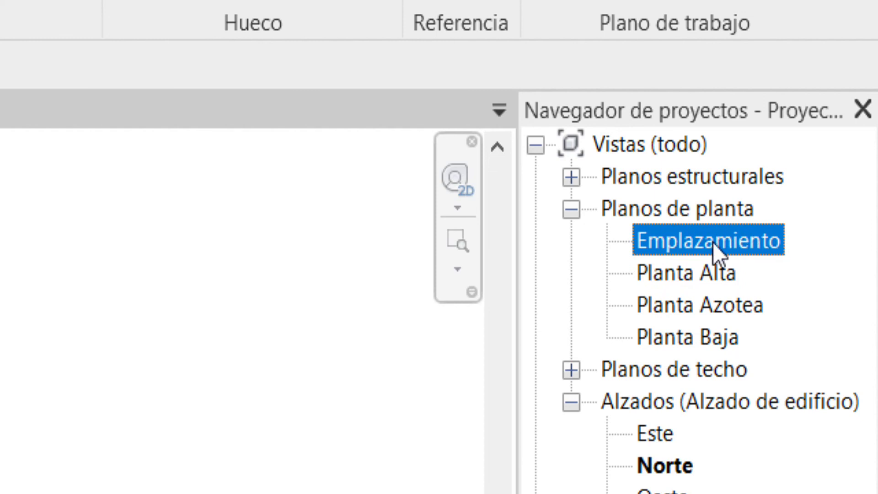
{"action": "right_click", "coordinate": [666, 241]}
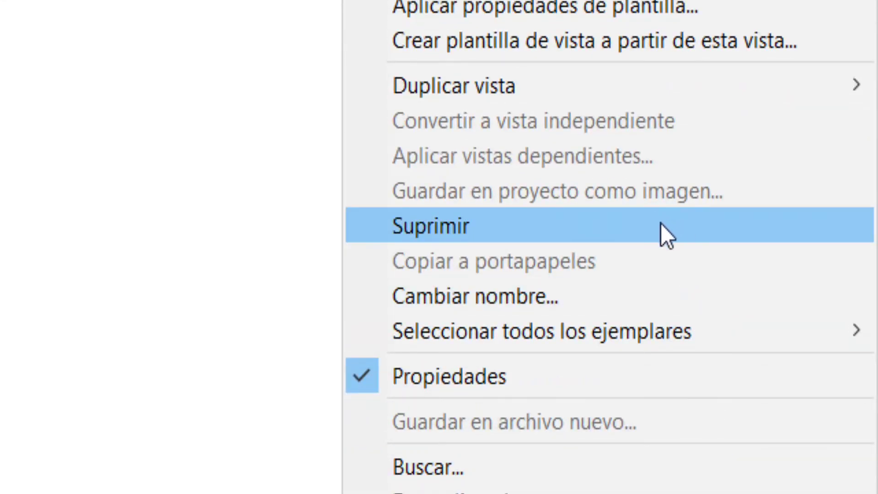
{"action": "left_click", "coordinate": [661, 224]}
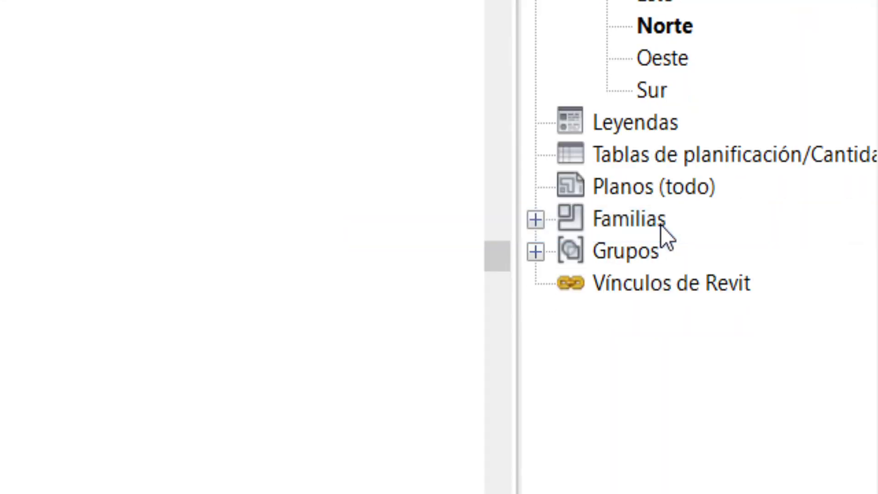
{"action": "left_click", "coordinate": [708, 183]}
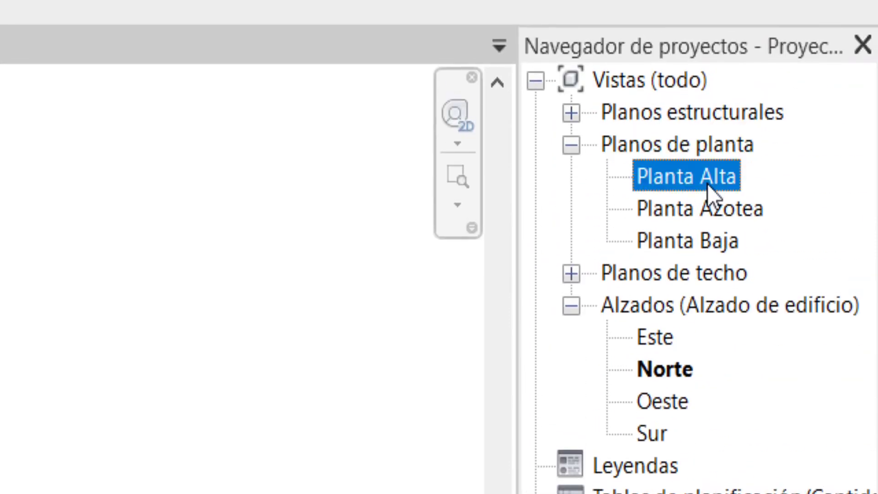
{"action": "left_click", "coordinate": [704, 213]}
{"action": "left_click", "coordinate": [699, 243]}
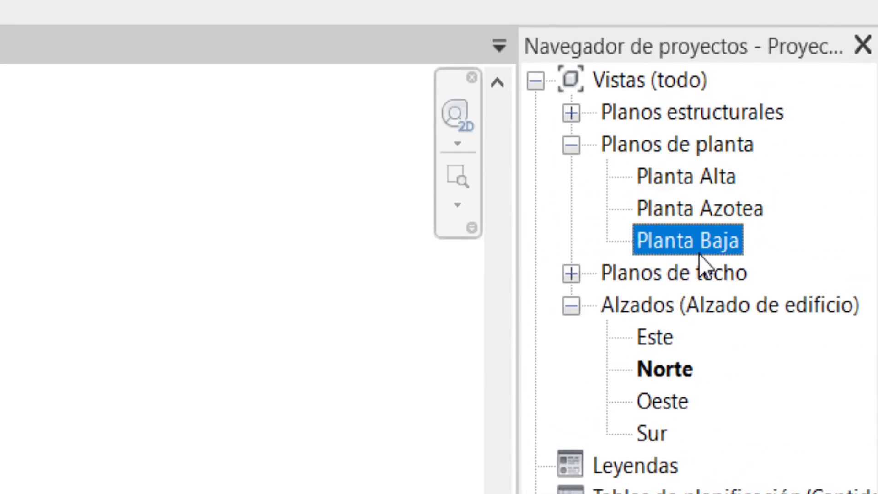